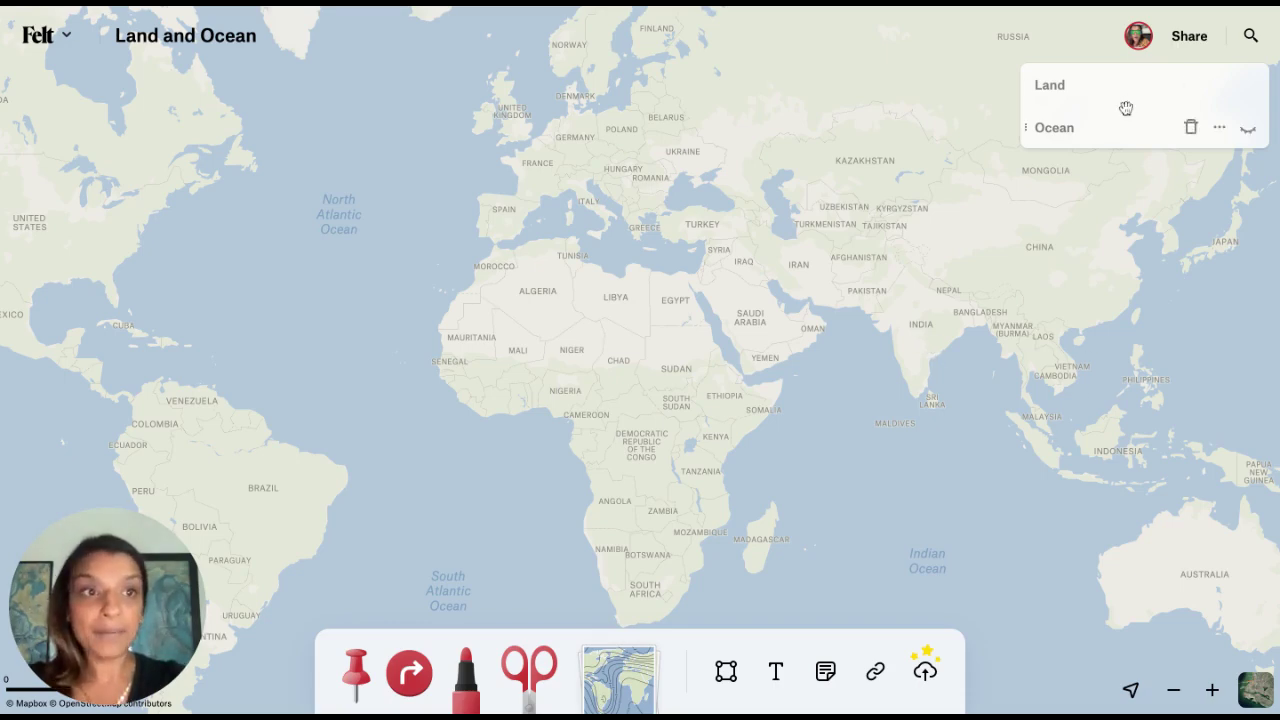
Turn on the visibility of both the Land and Ocean layers on the map
mouse_move(1196, 89)
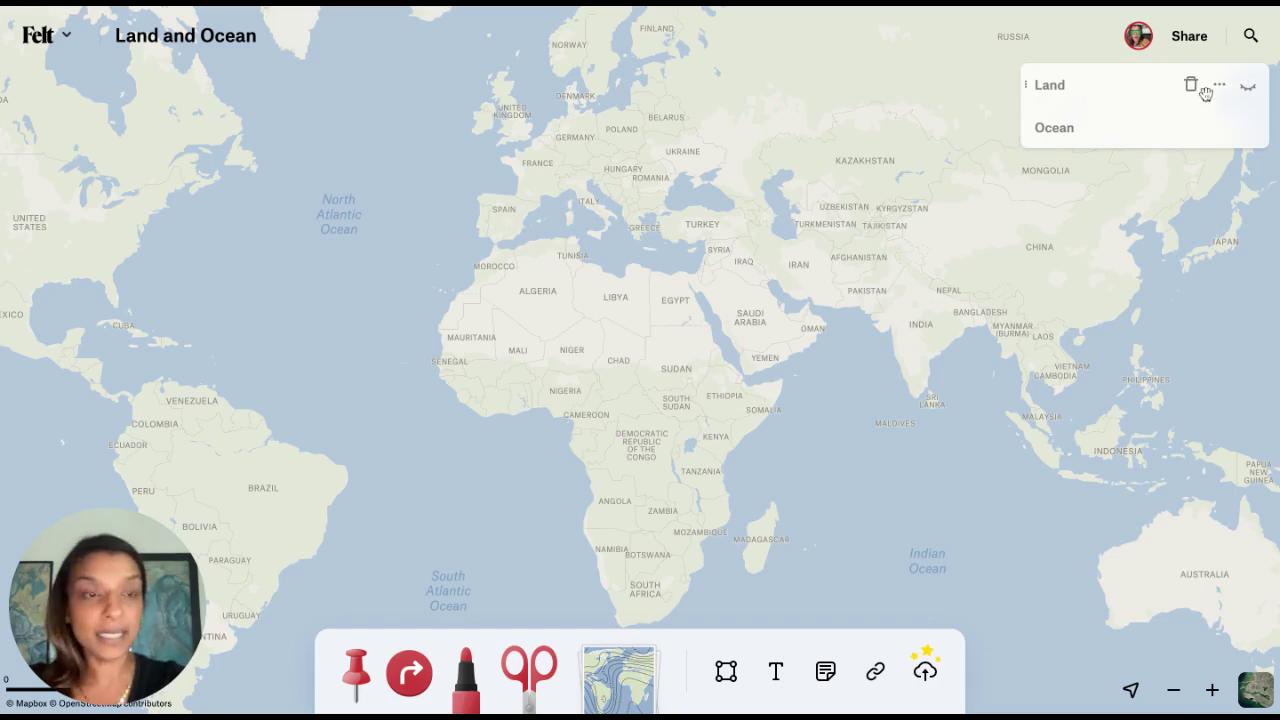
click(1247, 87)
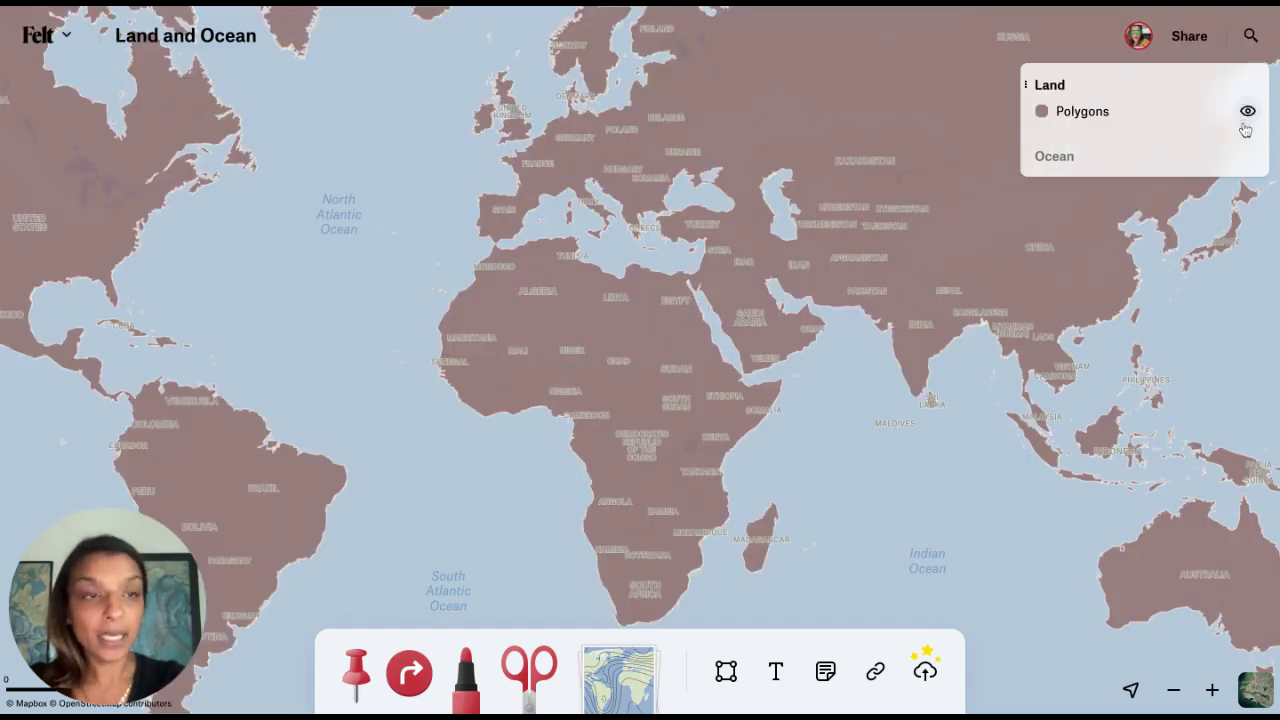
click(1247, 157)
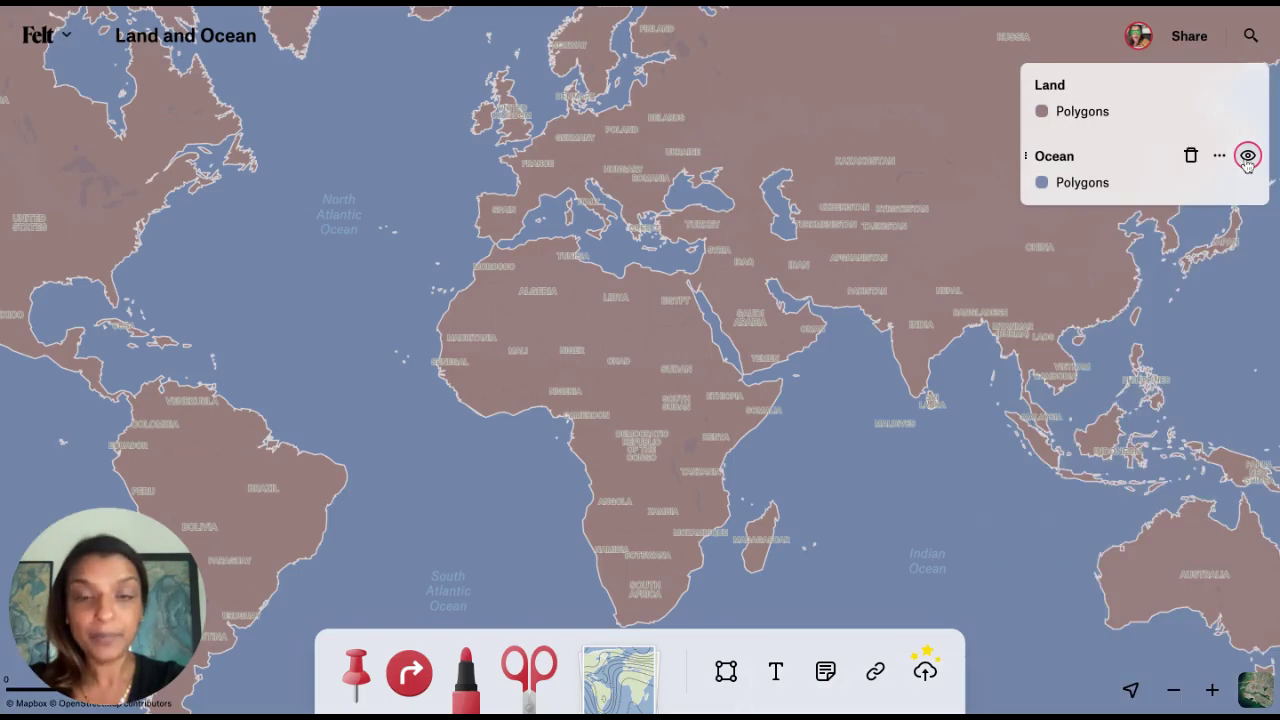
scroll(808, 426, down, 5)
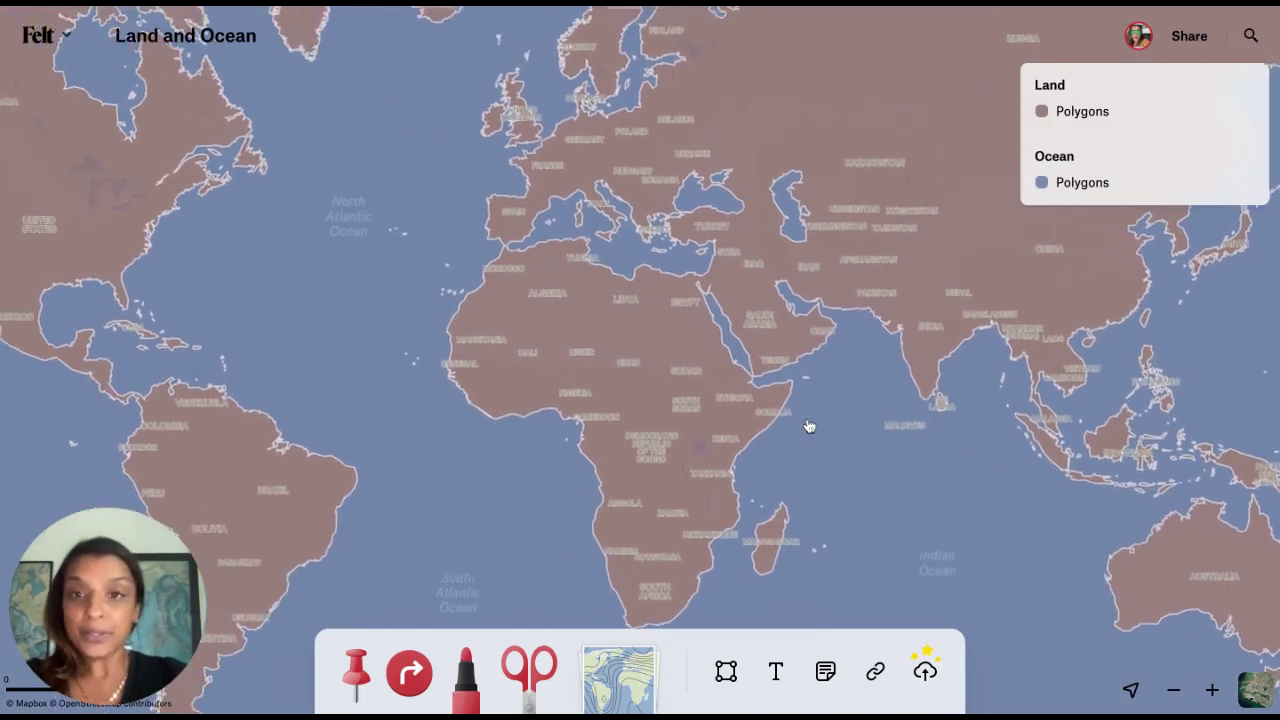
scroll(808, 426, up, 4)
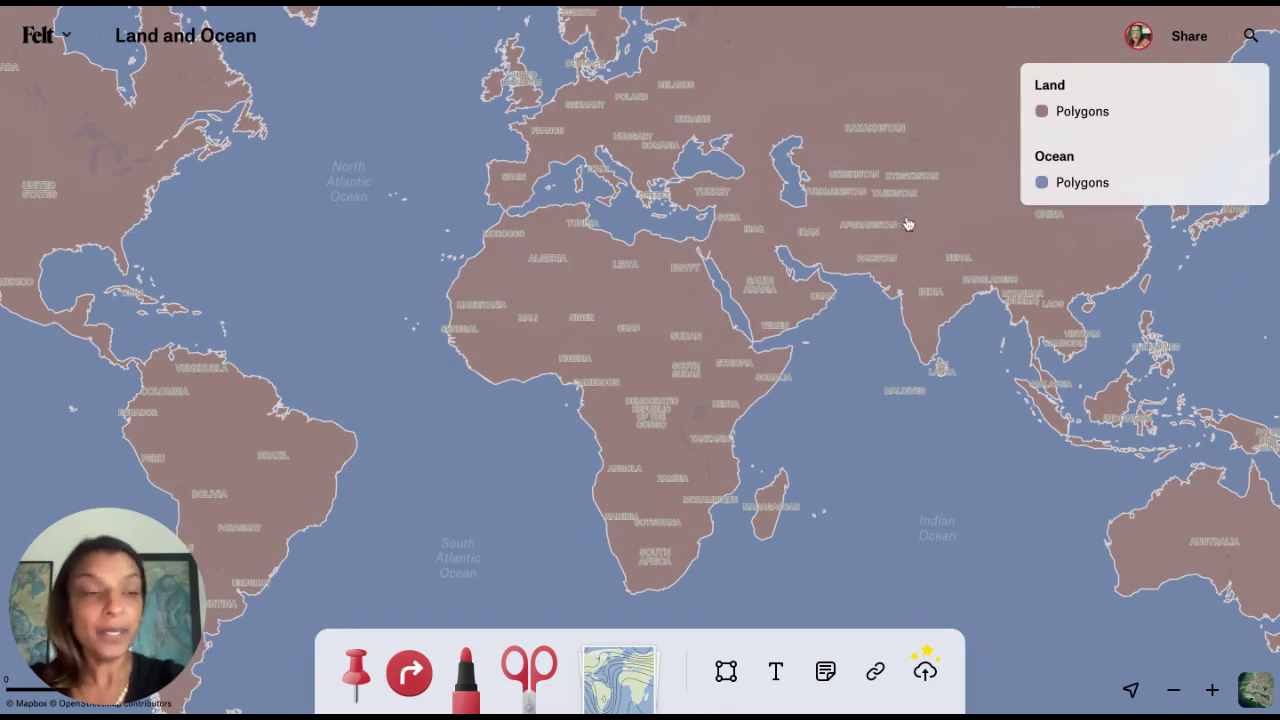
Open the styling of the Land layer and change its polygon color to black
click(1220, 86)
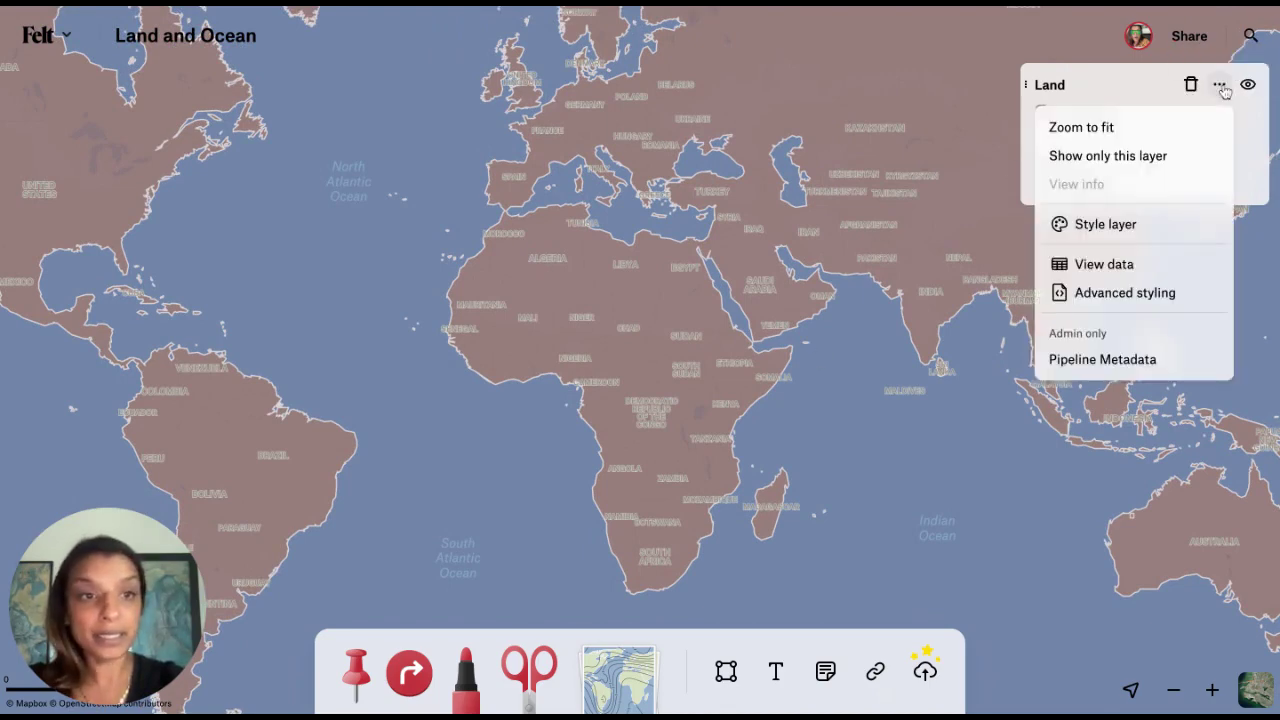
click(1100, 224)
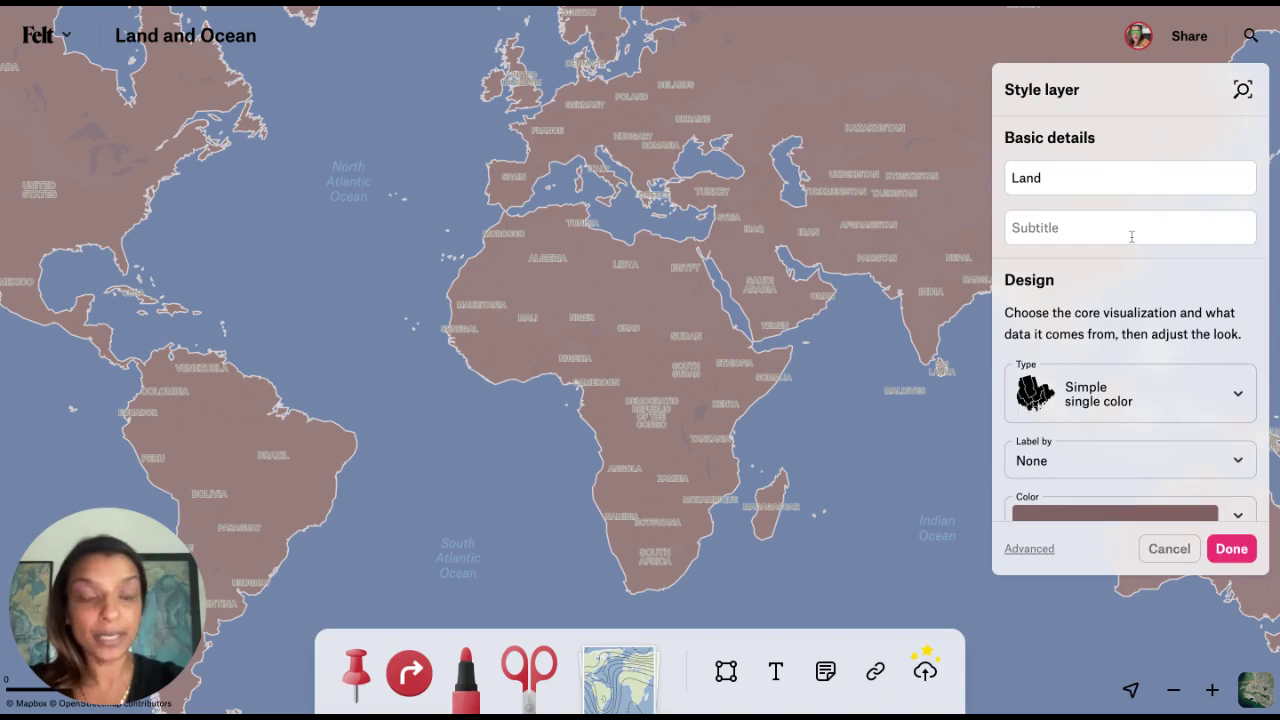
scroll(1124, 291, down, 3)
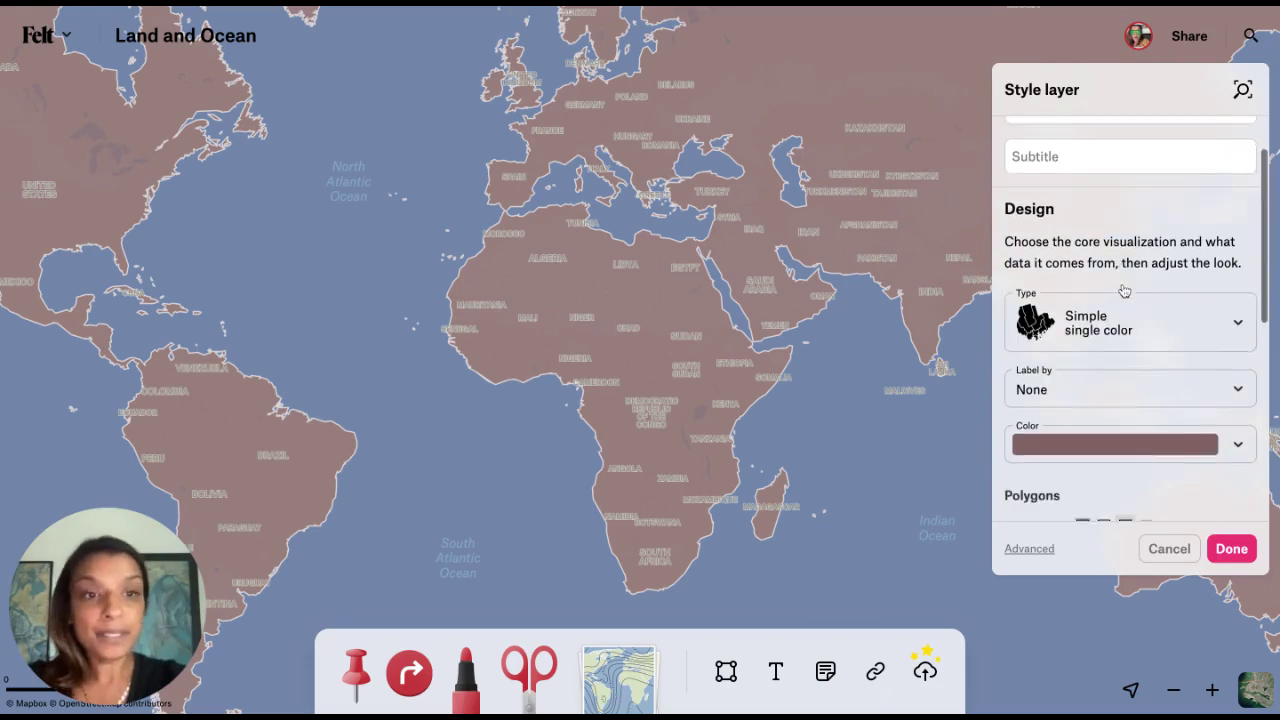
scroll(1124, 291, down, 1)
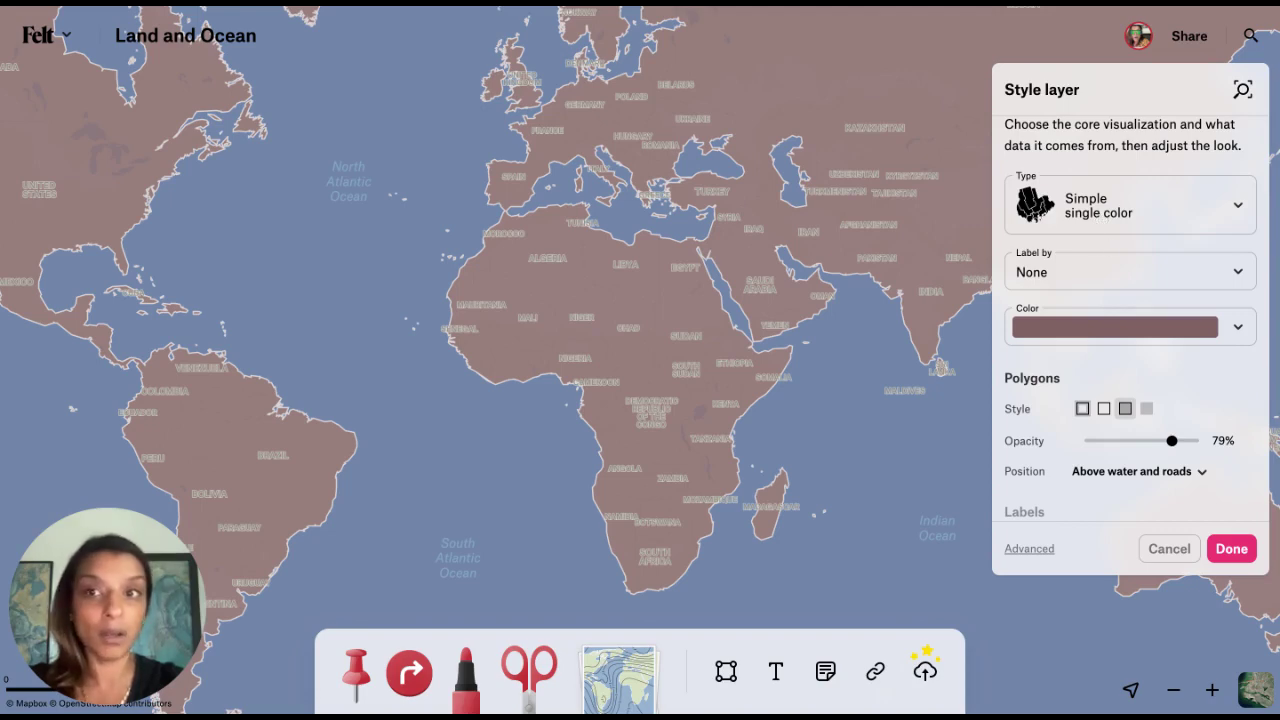
scroll(1130, 318, down, 1)
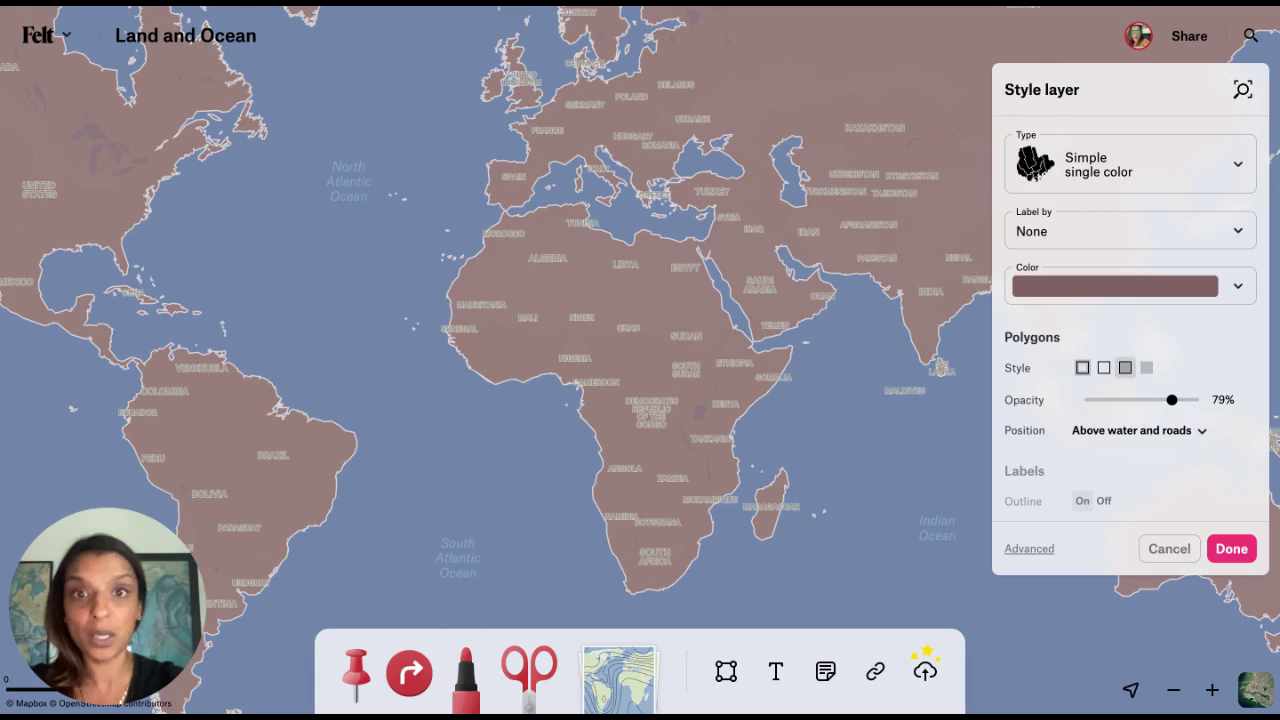
scroll(1058, 260, down, 1)
click(1067, 240)
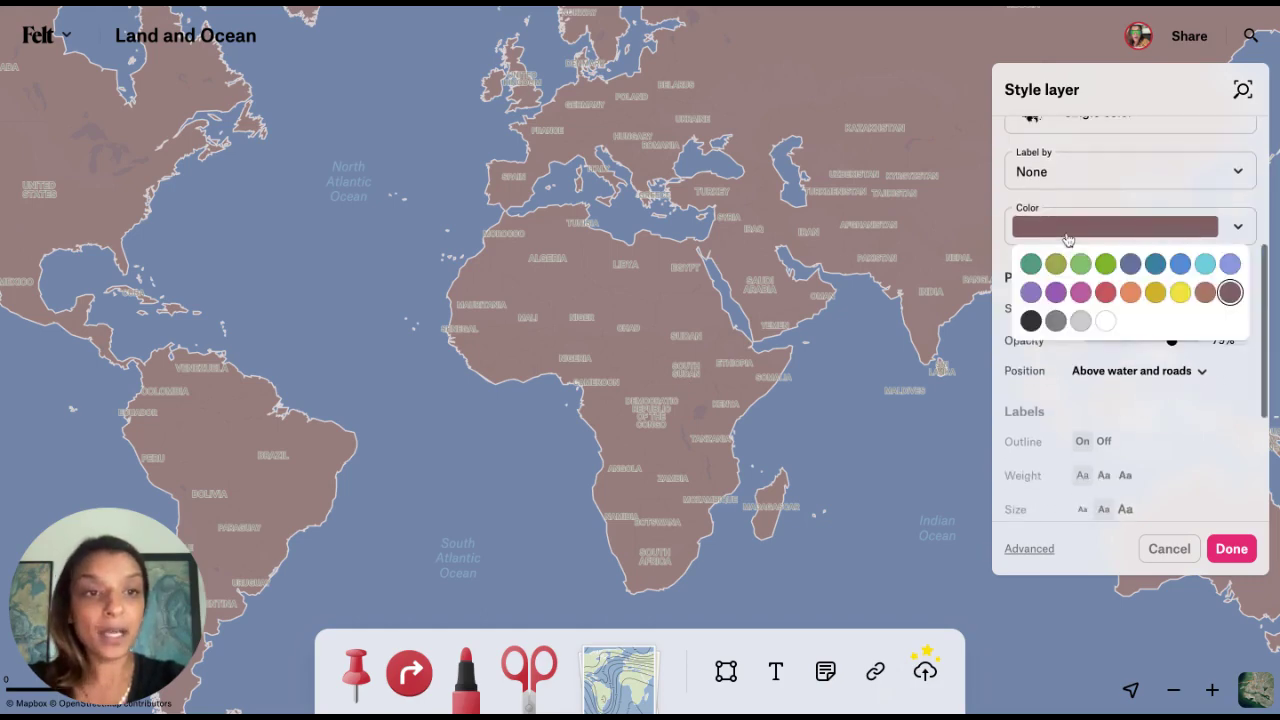
click(1029, 330)
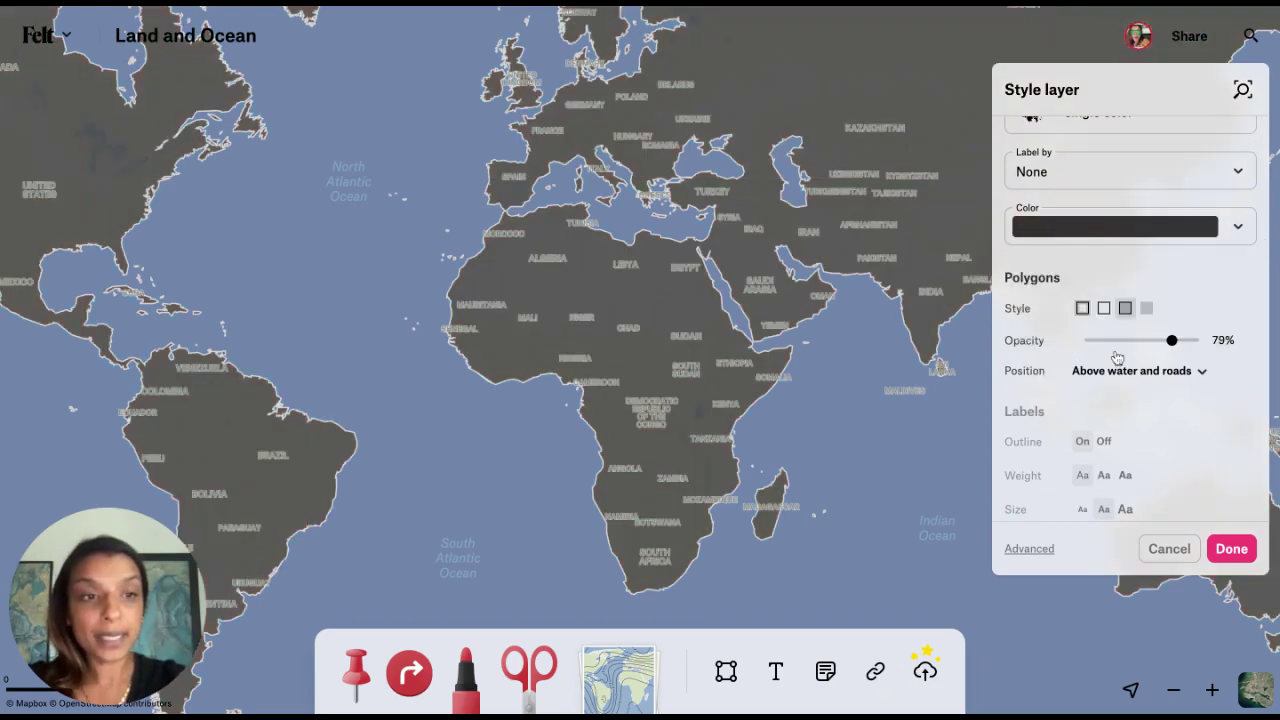
Set the Land polygons to 100% opacity with the fill-only style without an outline, and apply the styling
drag(1170, 341, 1176, 346)
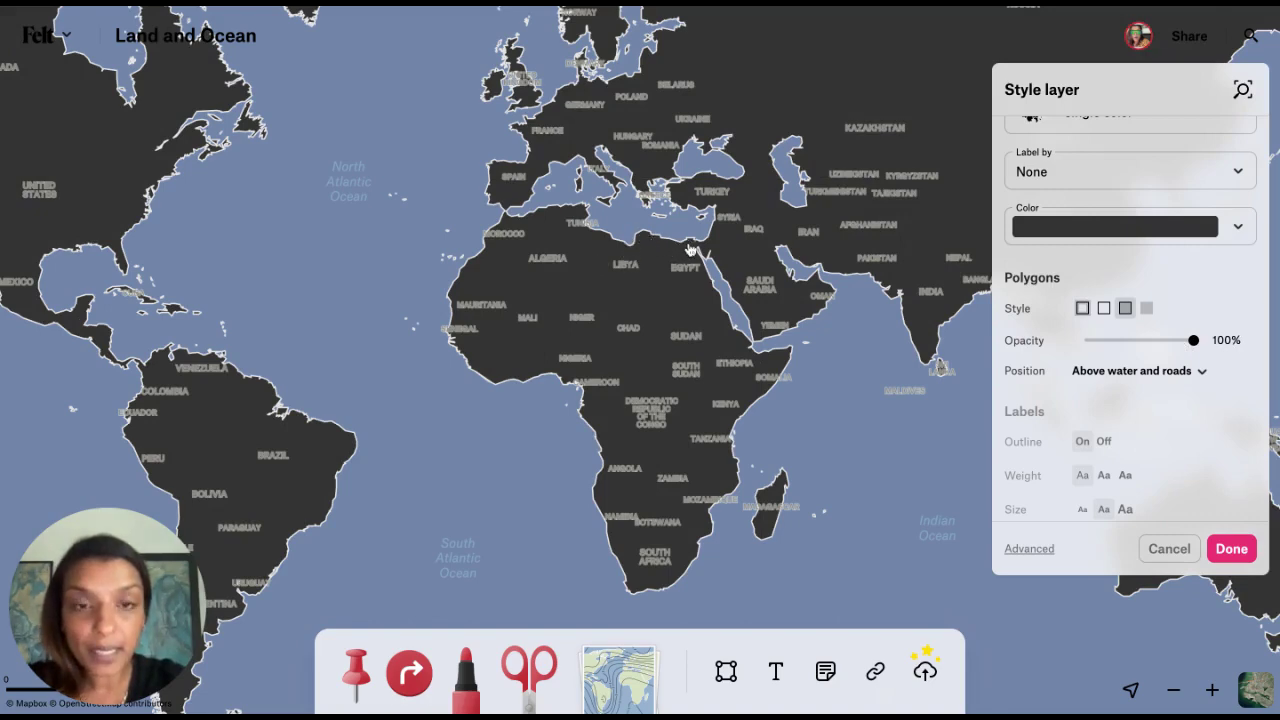
click(1148, 311)
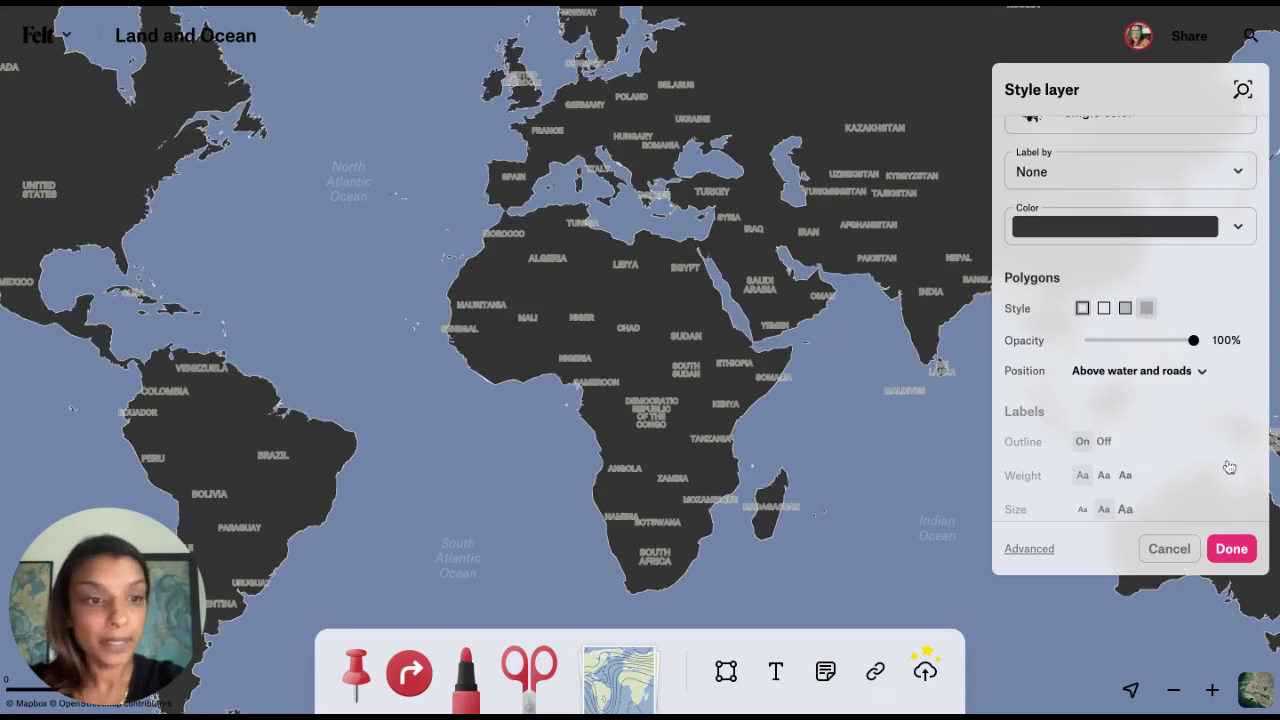
click(1231, 549)
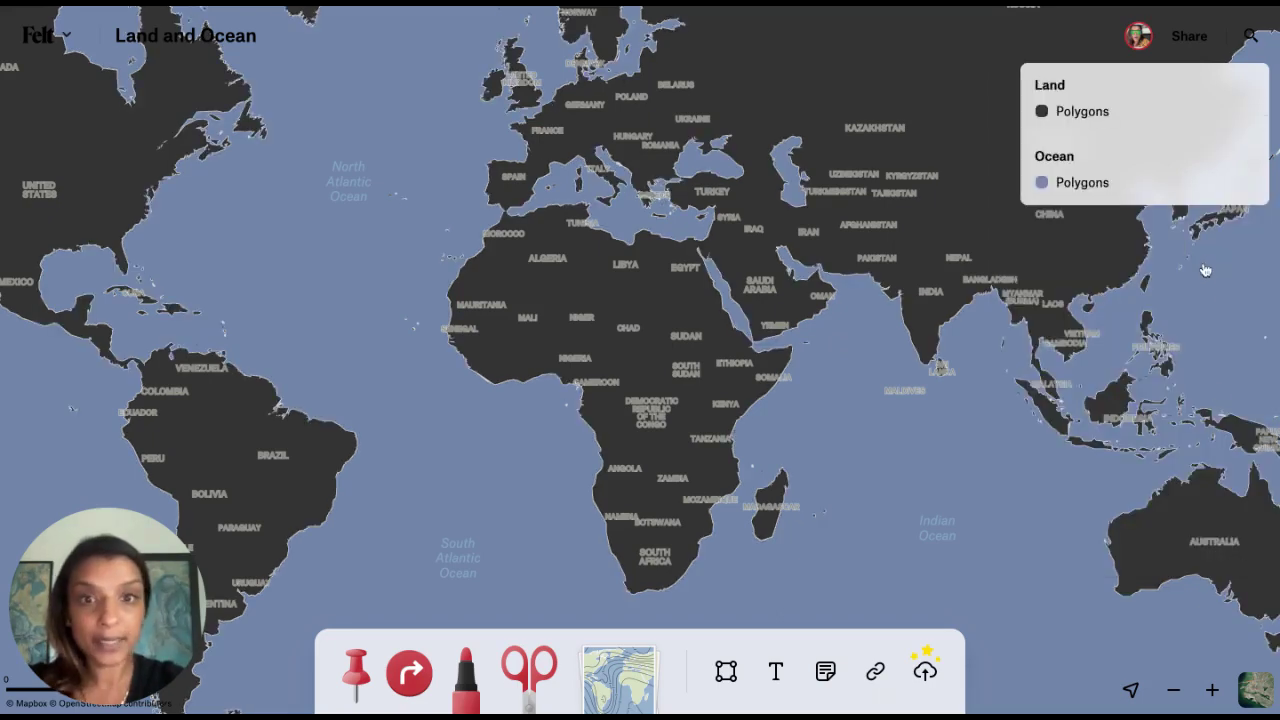
Open the styling of the Ocean layer and change its polygon color to dark gray
click(1219, 156)
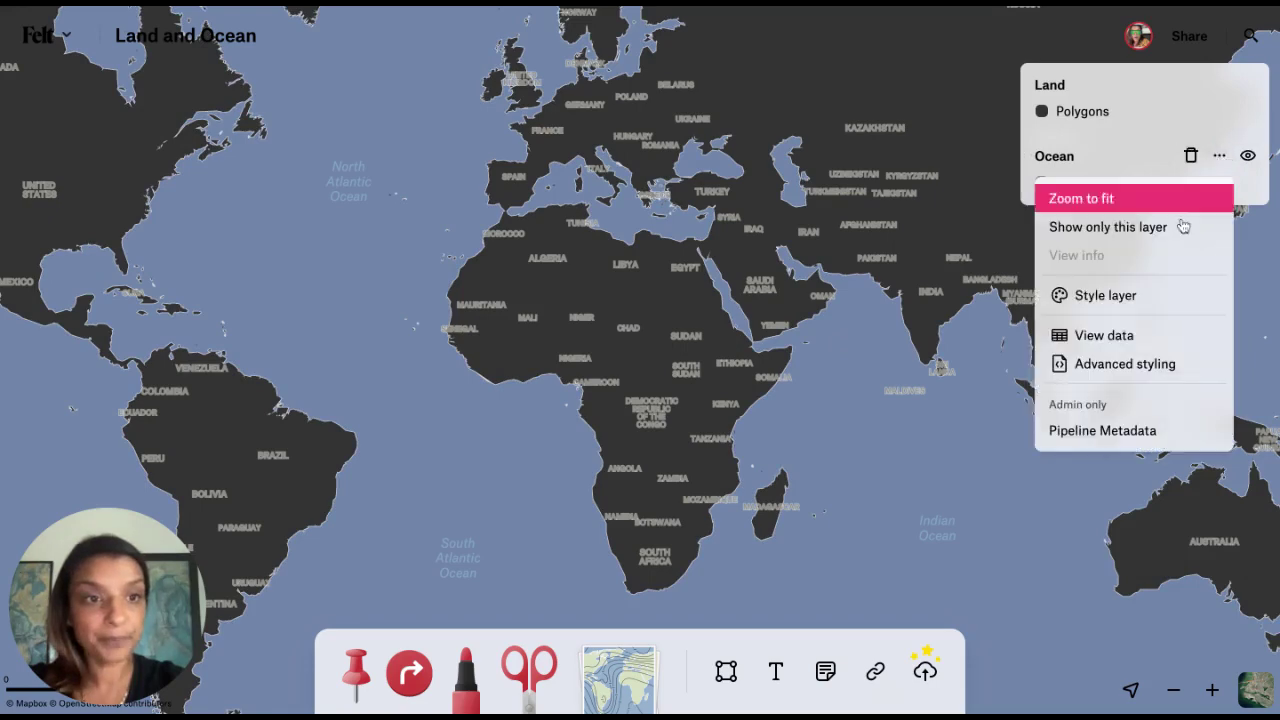
click(1125, 298)
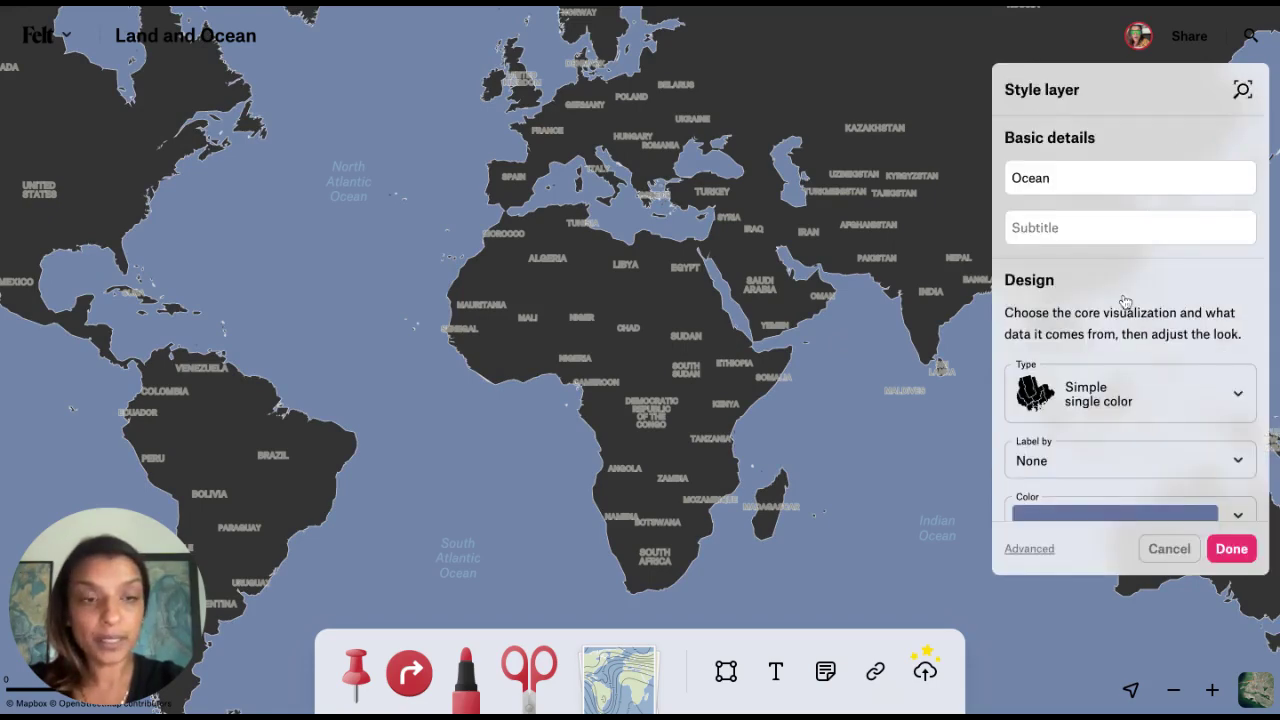
scroll(1125, 302, down, 3)
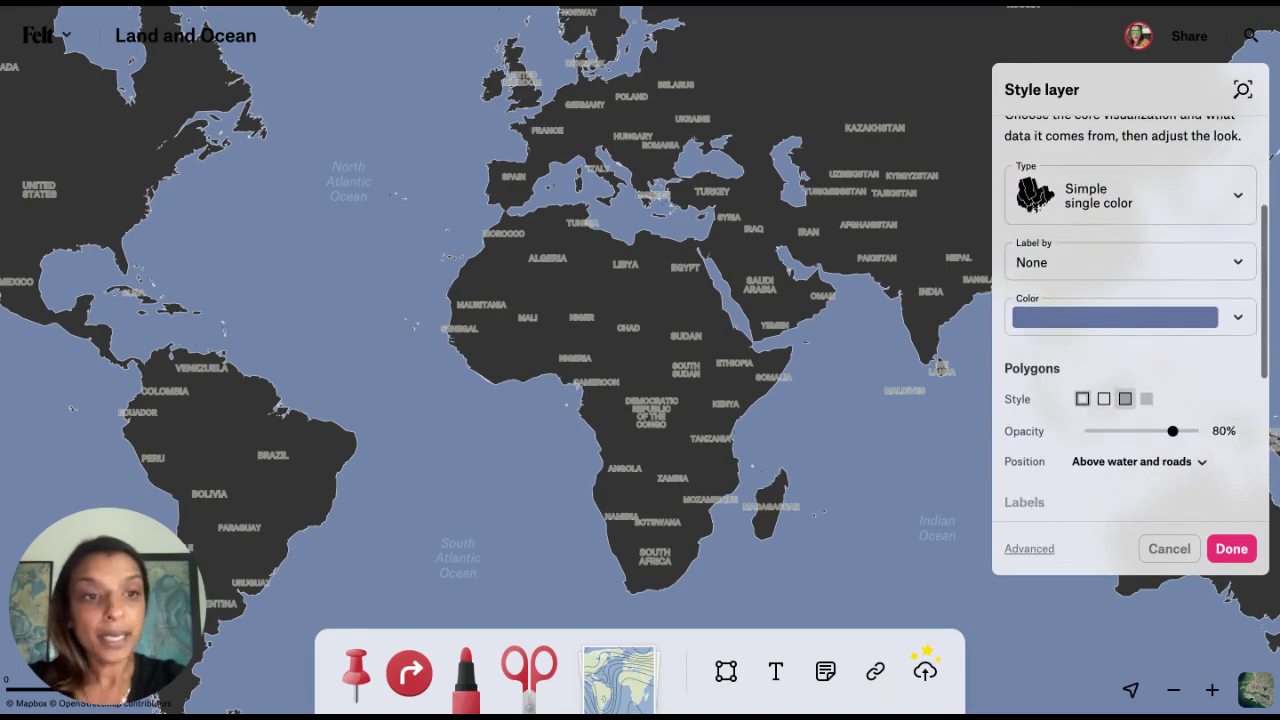
click(1234, 320)
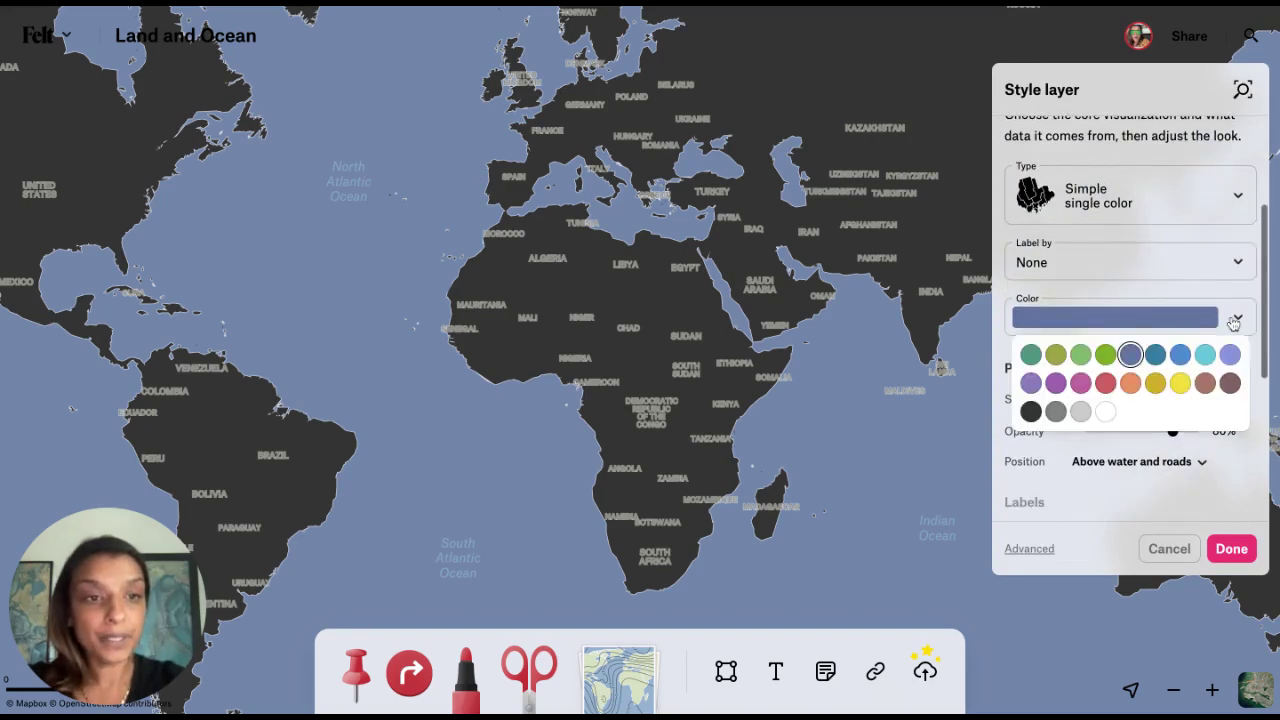
click(1055, 412)
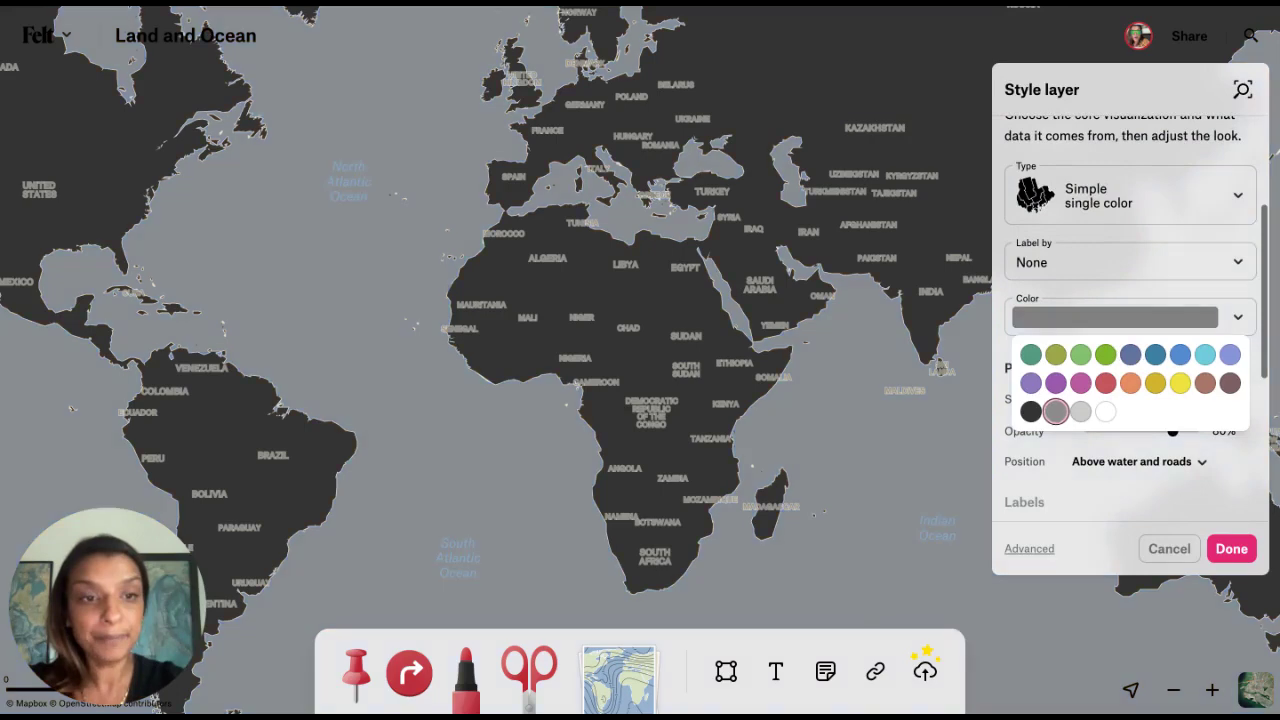
click(1030, 452)
Set the Ocean polygons to 100% opacity with the fill-only style without an outline, and apply the styling
scroll(1053, 400, down, 2)
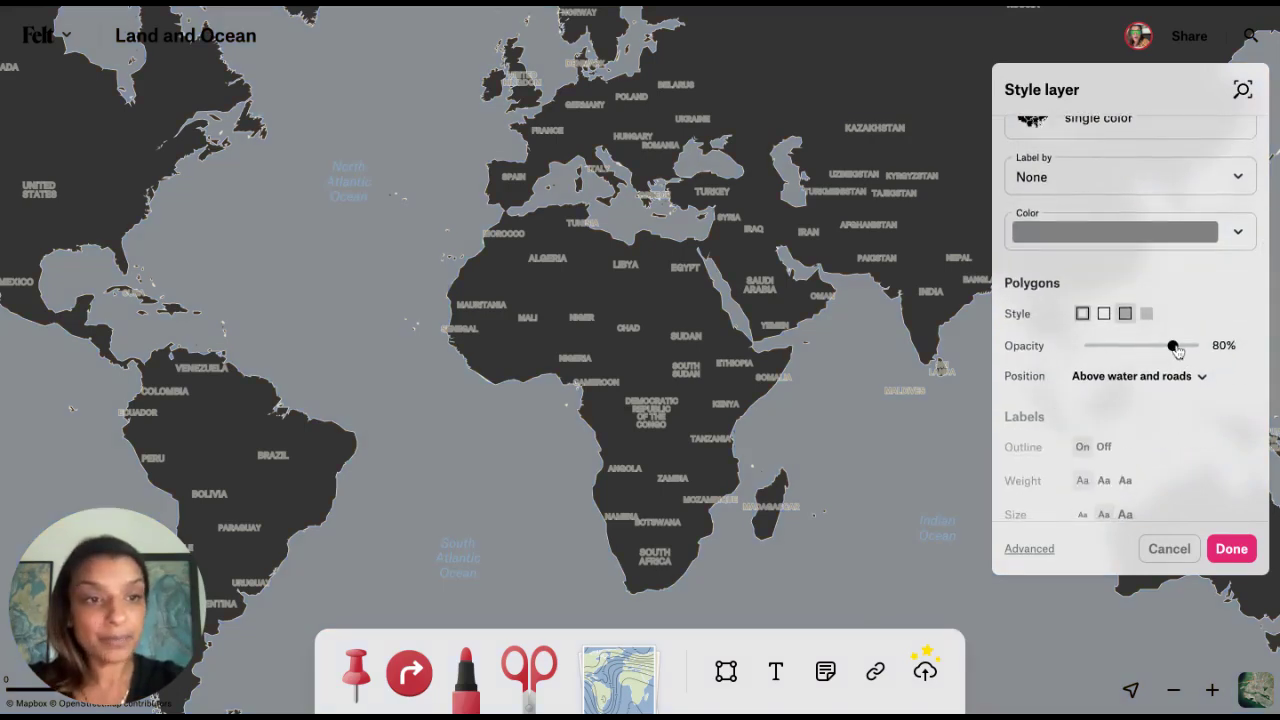
drag(1174, 346, 1193, 346)
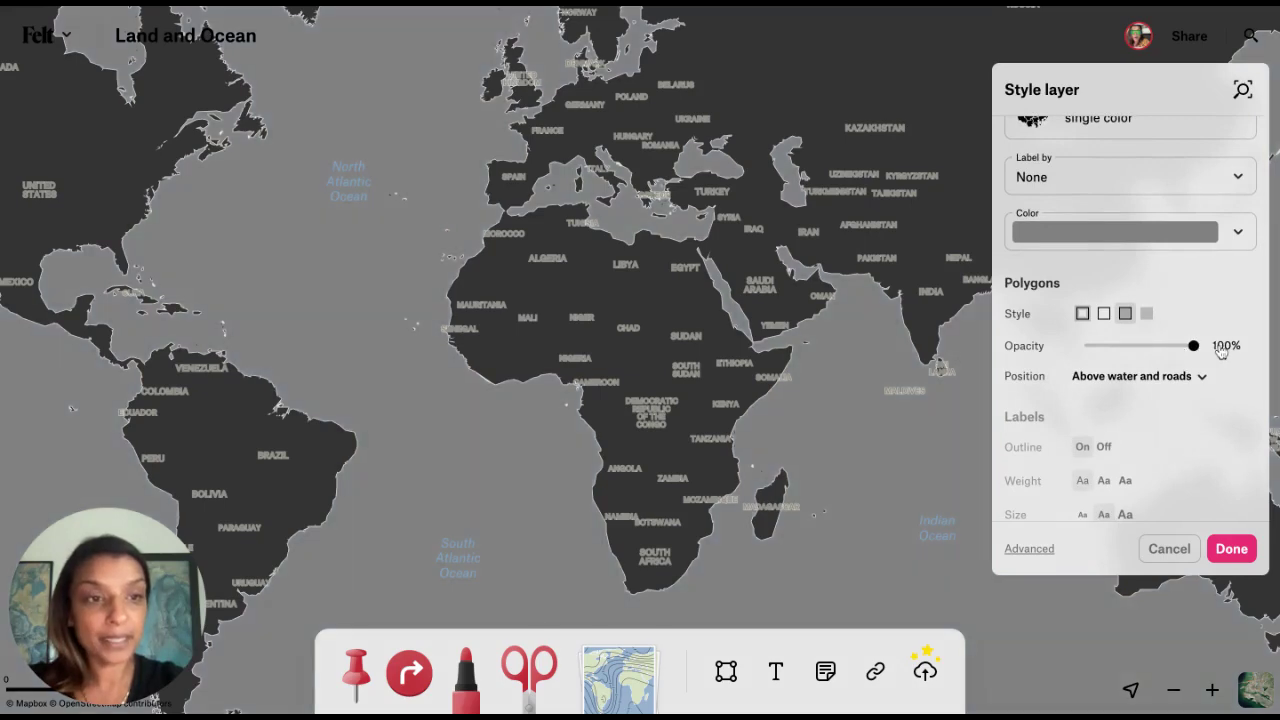
click(1147, 316)
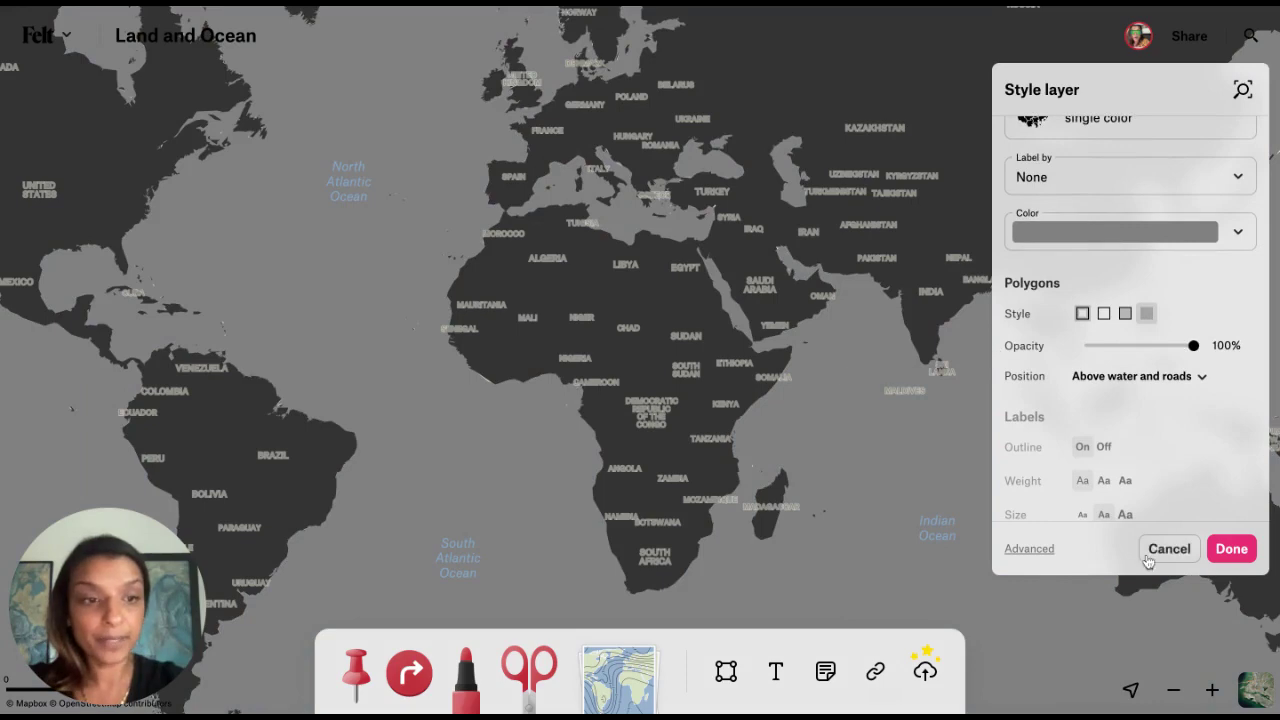
click(1231, 549)
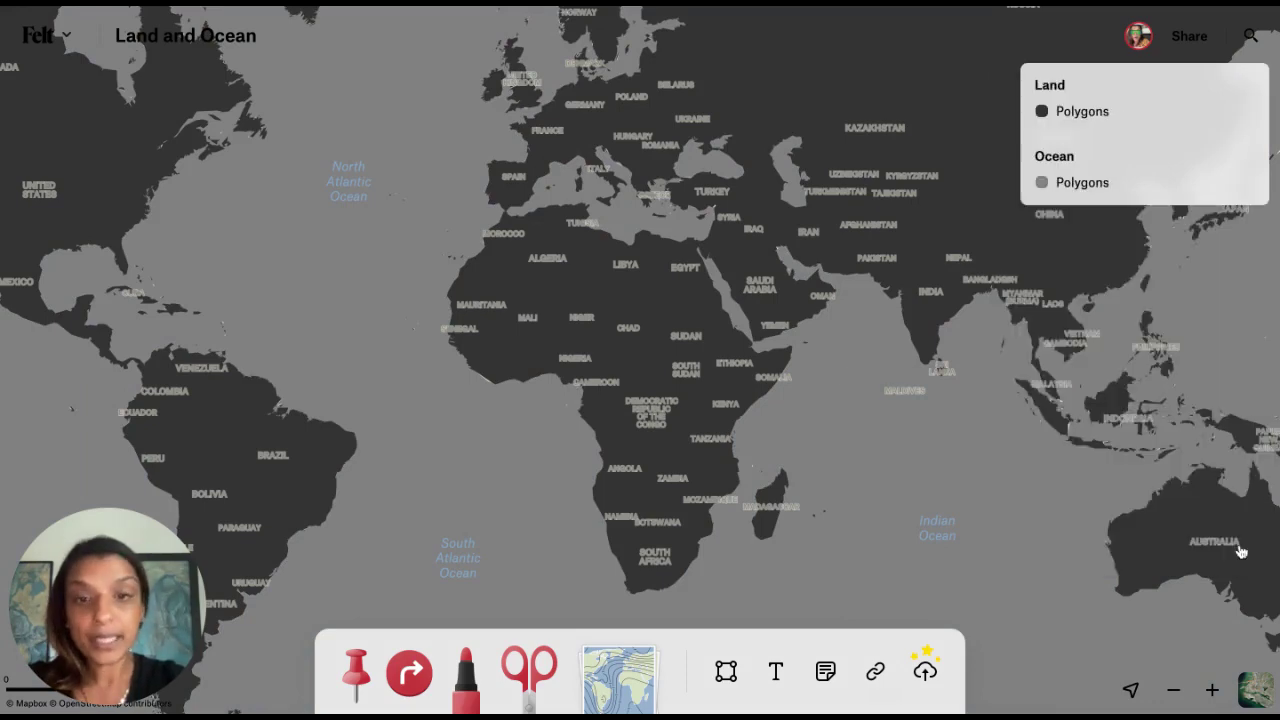
Search the layer library for "earthquake", add the Earthquakes layer to the map, and close the library
scroll(712, 311, left, 3)
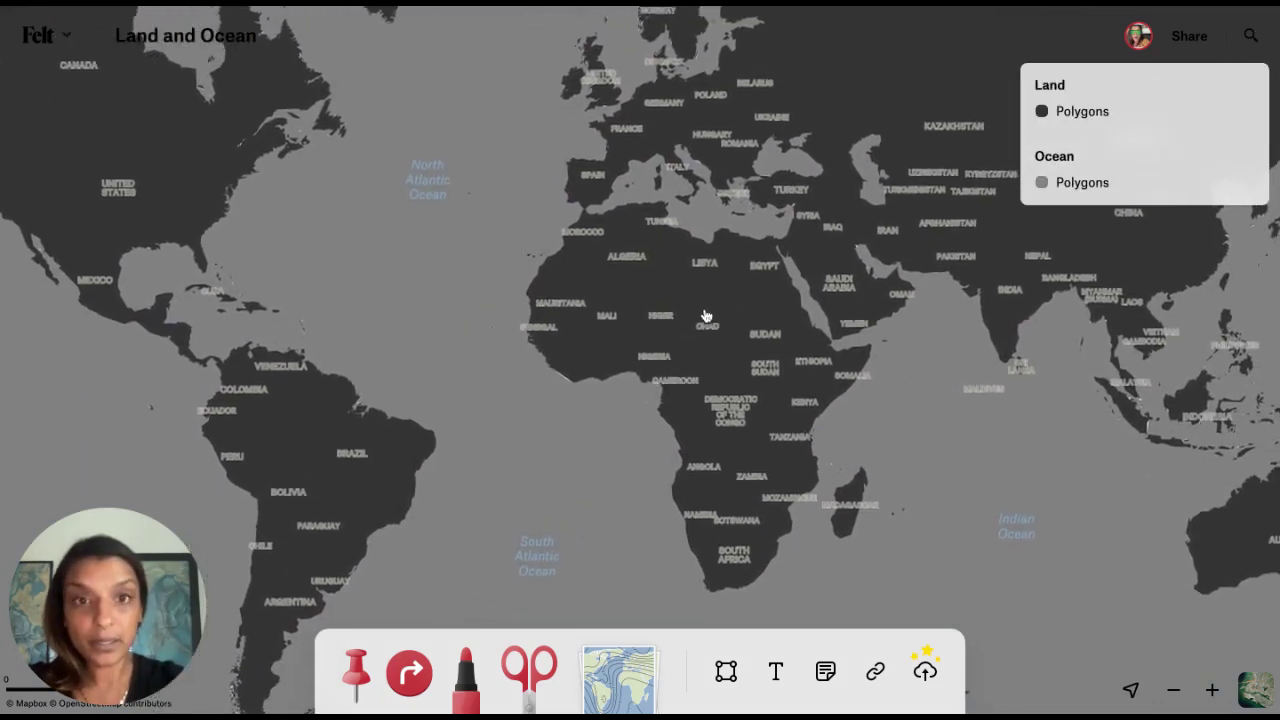
scroll(706, 316, down, 2)
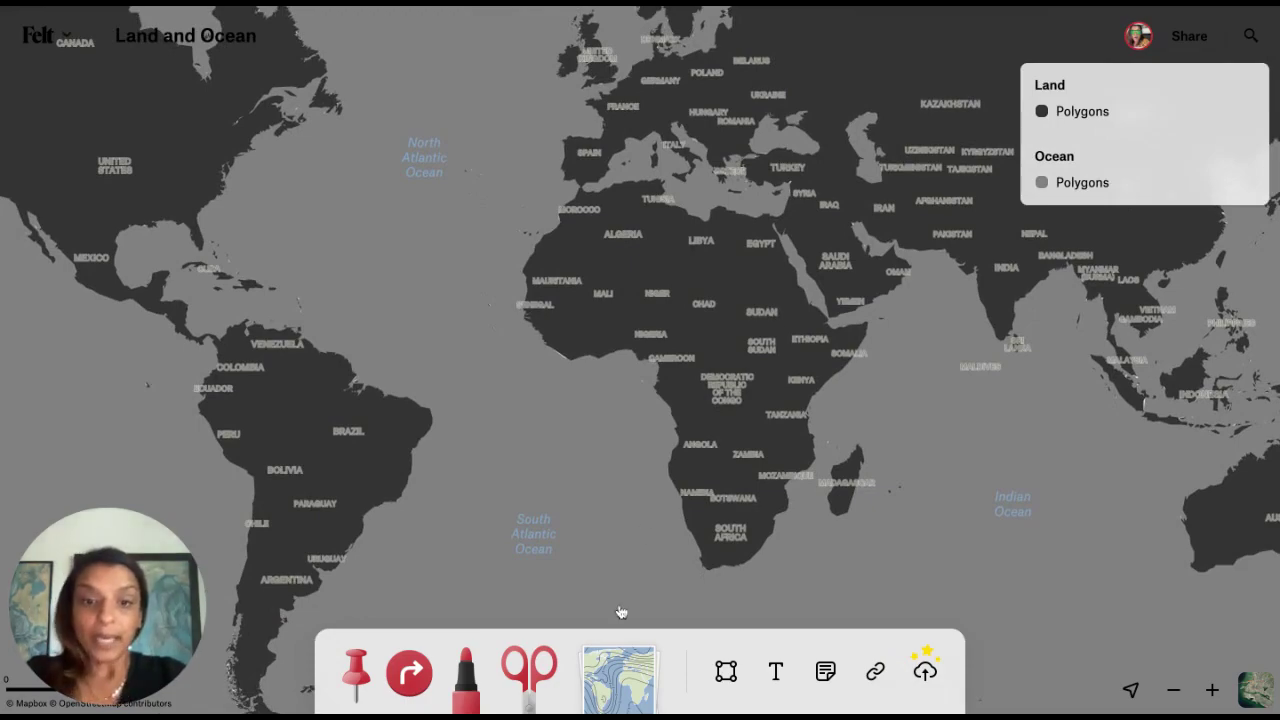
click(619, 676)
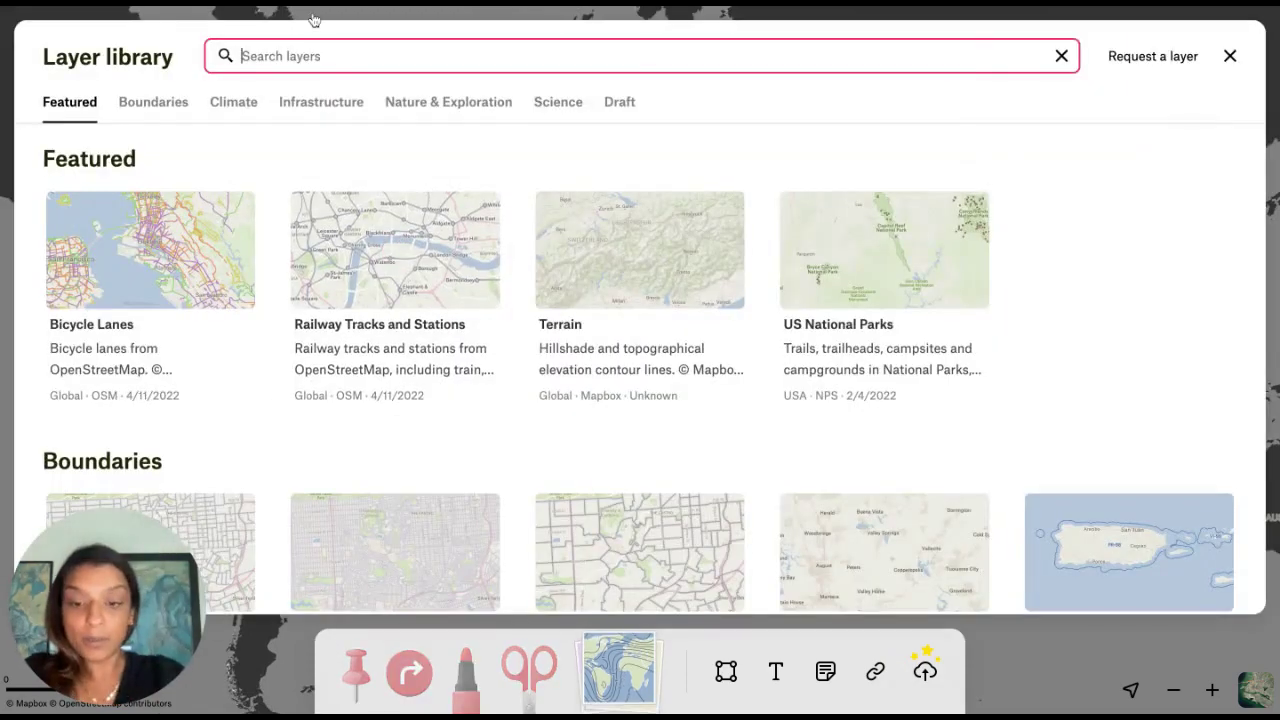
text(earthquake)
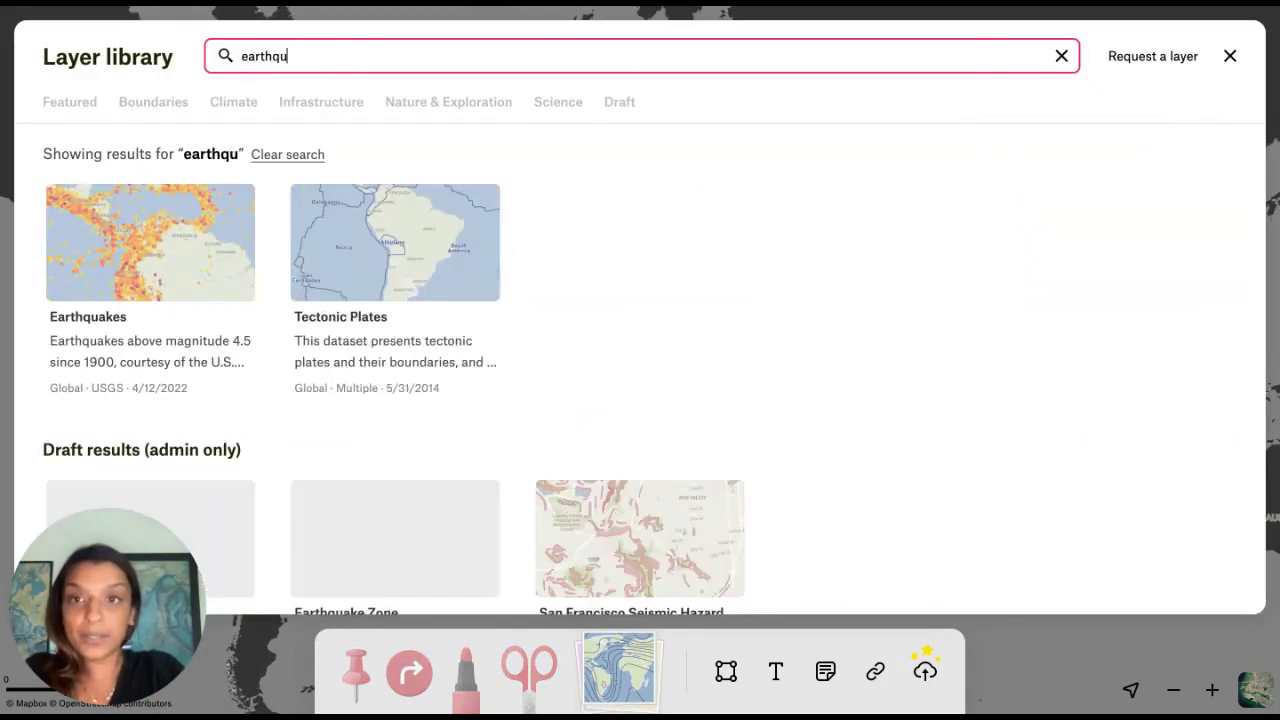
click(149, 240)
click(1230, 56)
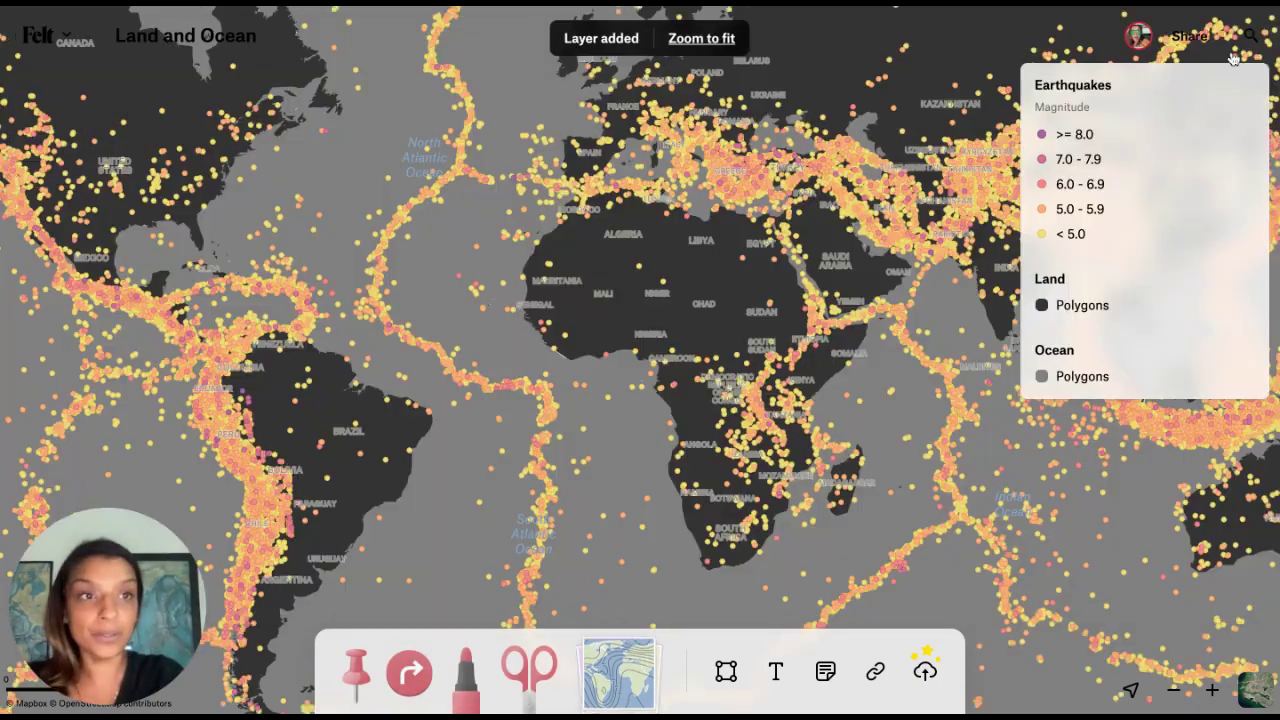
Examine the earthquake points over the restyled basemap, up close in South America and across the Atlantic to Africa
scroll(363, 330, up, 3)
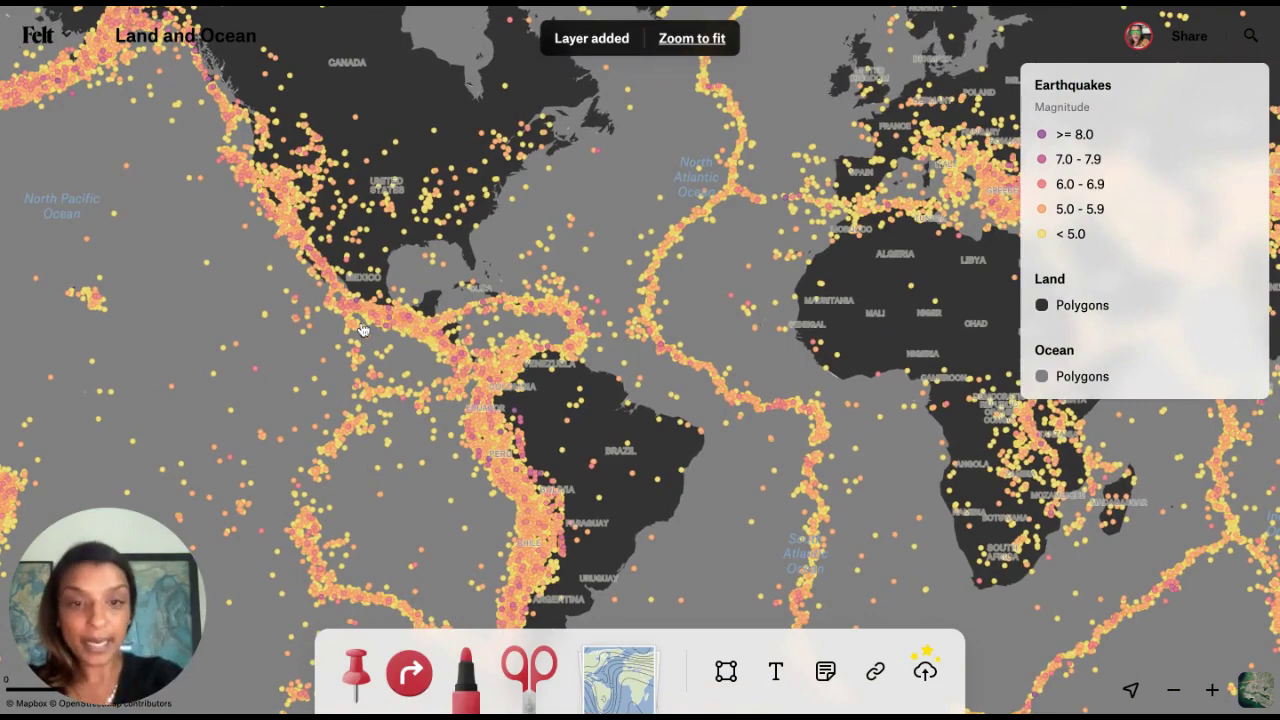
scroll(363, 330, up, 2)
scroll(469, 460, up, 2)
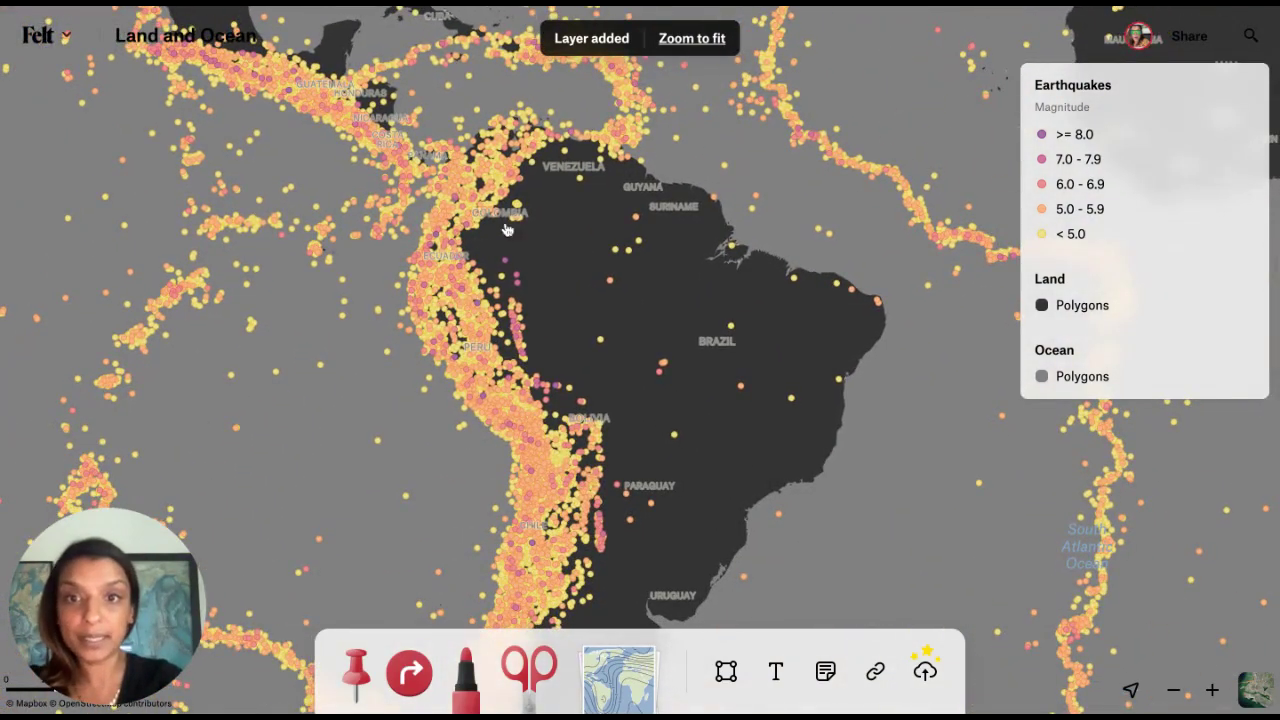
scroll(503, 243, up, 2)
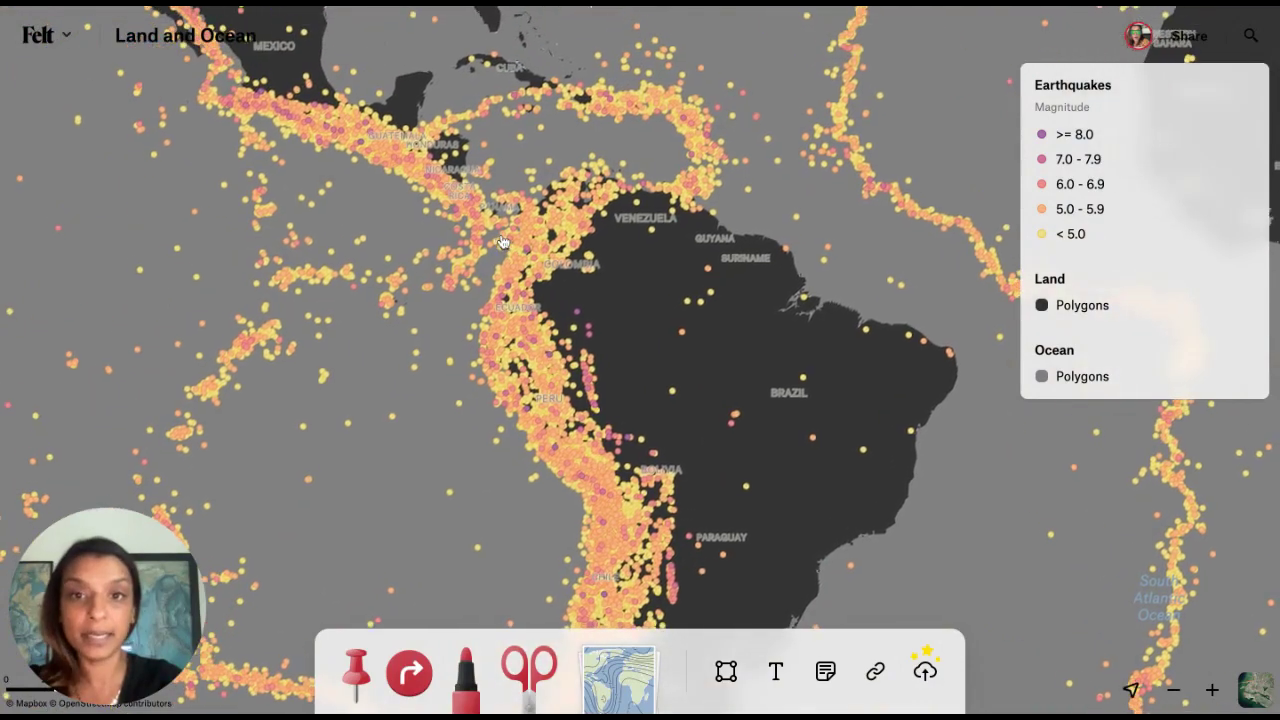
scroll(503, 242, up, 2)
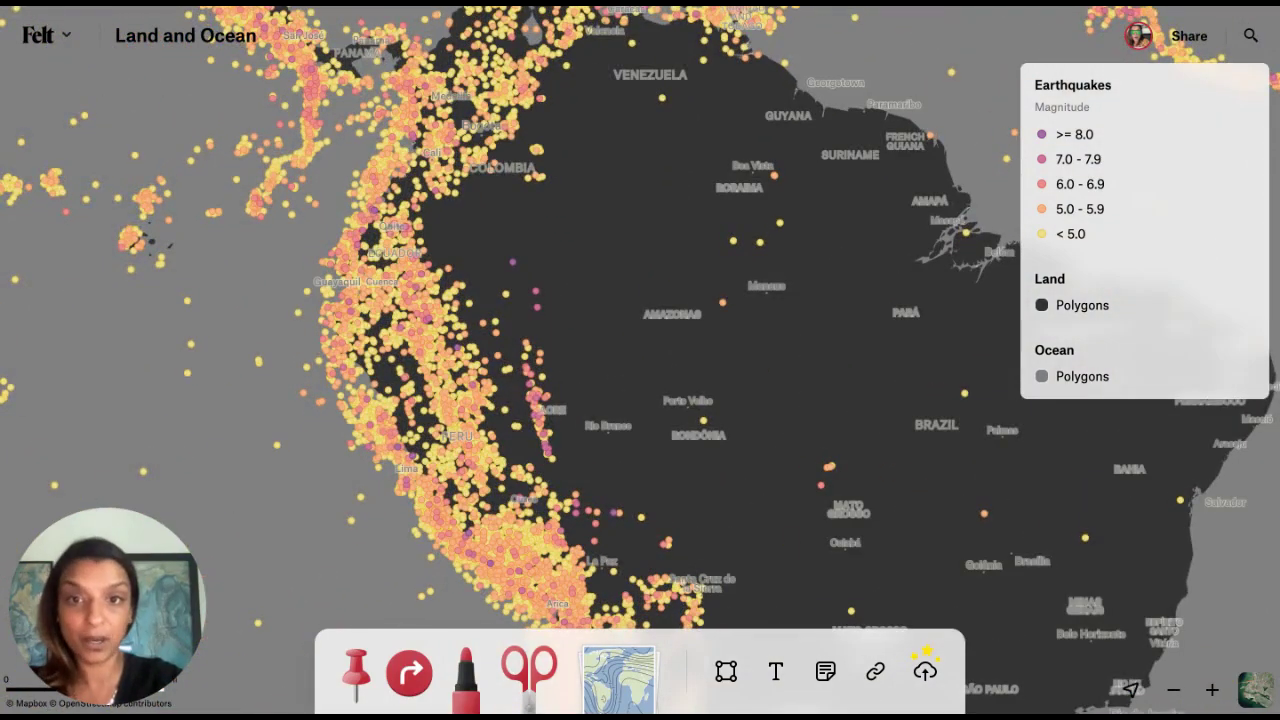
scroll(610, 370, down, 5)
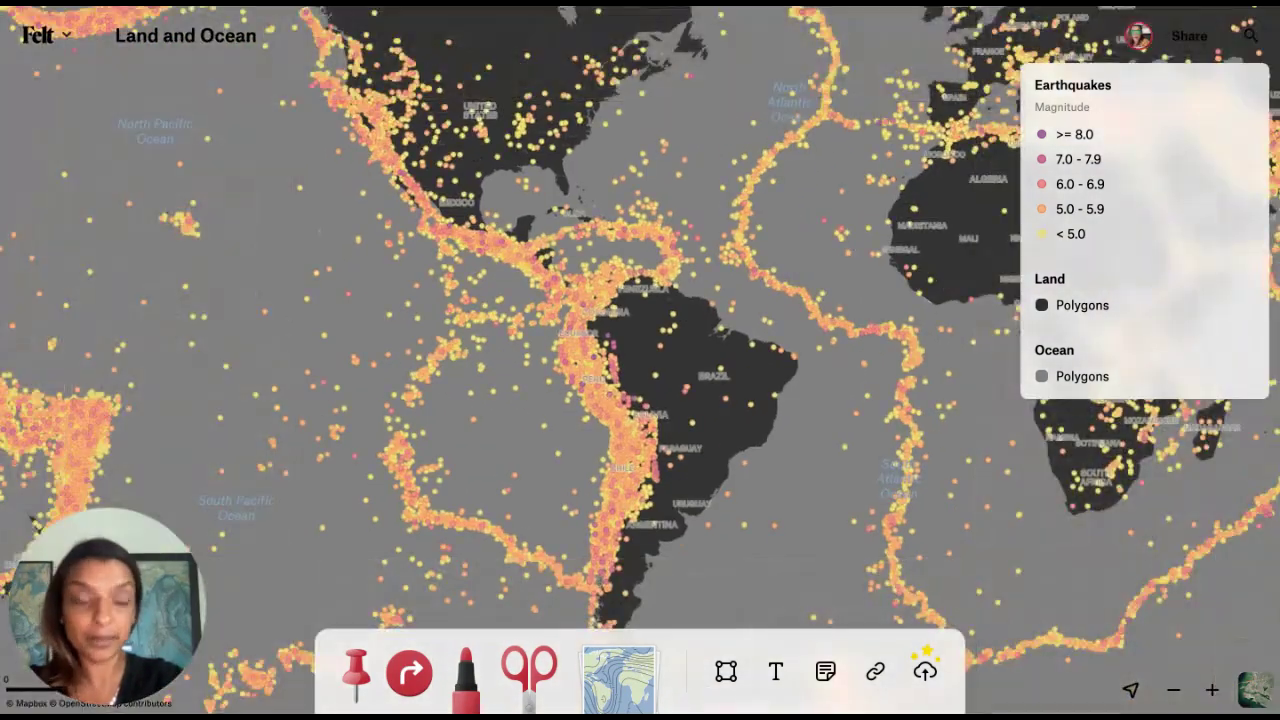
drag(818, 364, 548, 346)
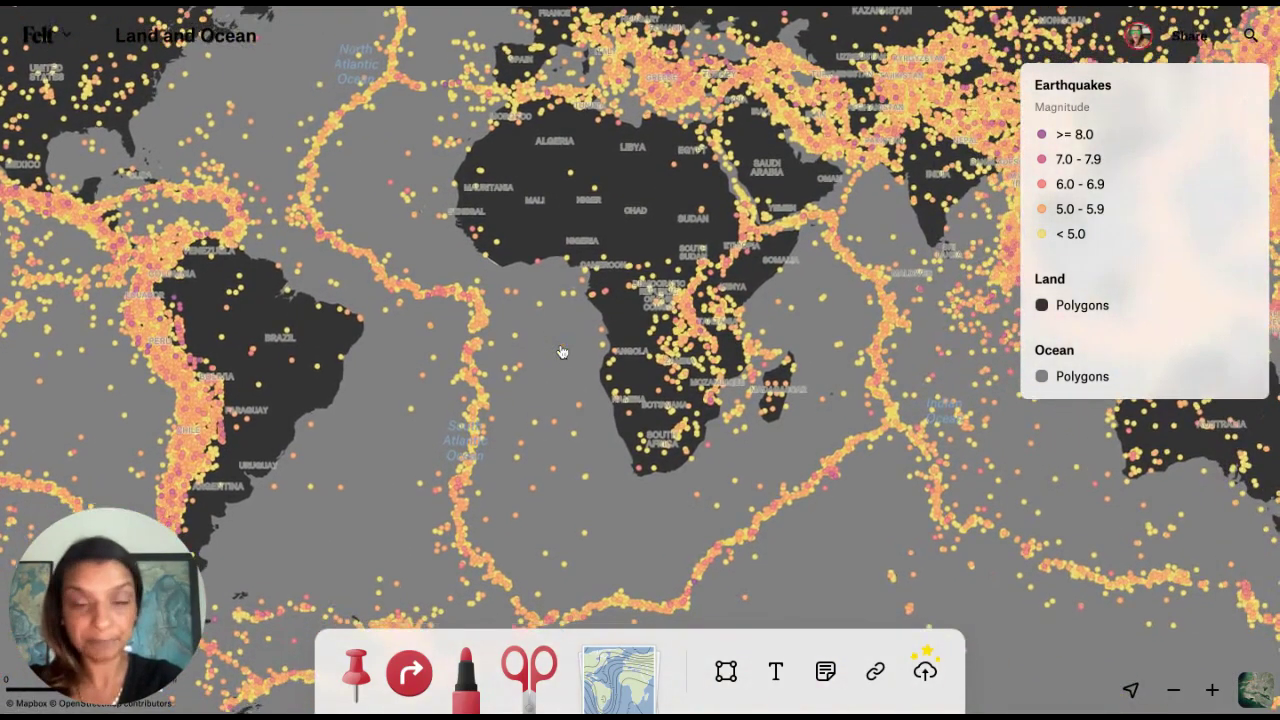
Hide the Earthquakes layer so only the restyled Land and Ocean basemap is shown
click(1246, 86)
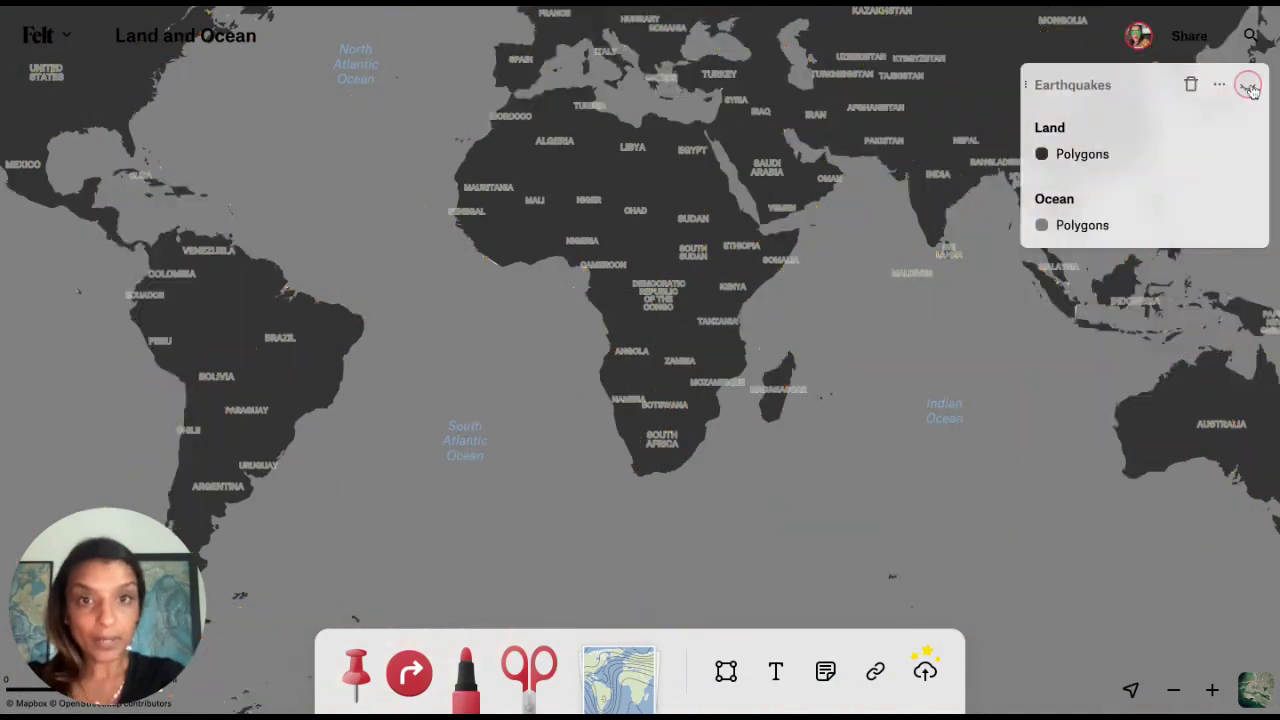
scroll(745, 285, up, 2)
scroll(745, 285, up, 2)
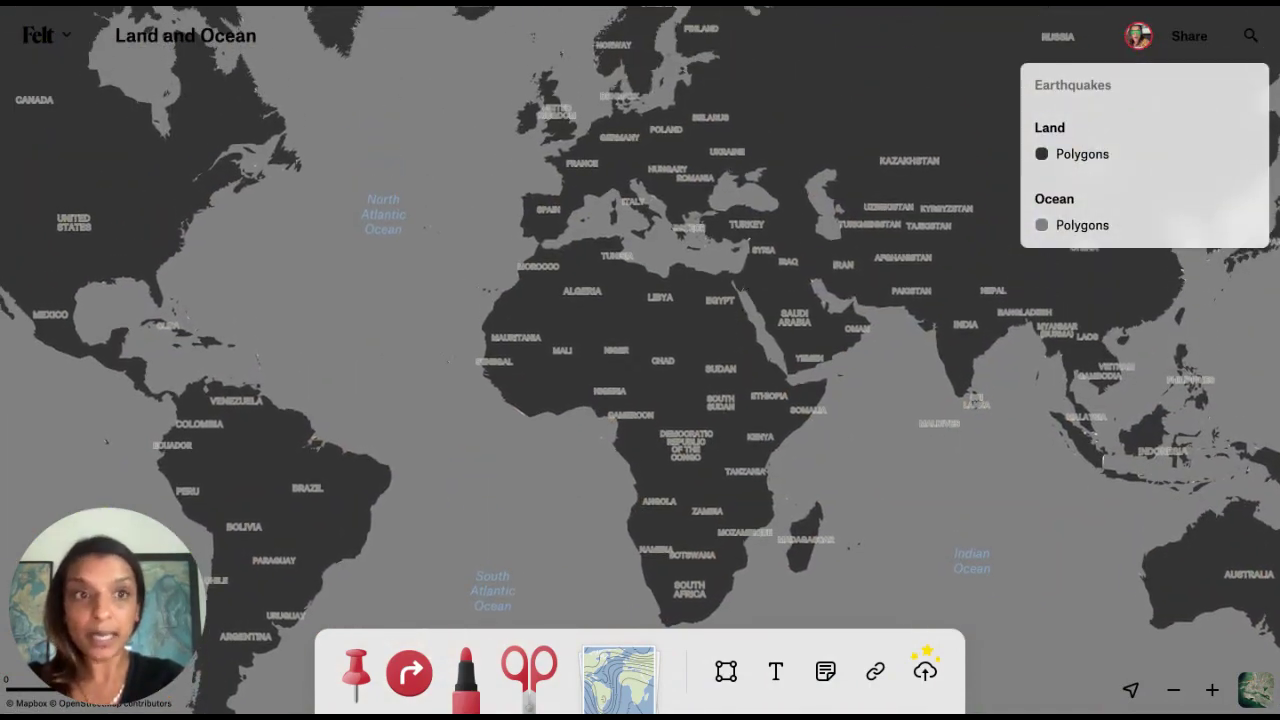
scroll(766, 340, left, 3)
scroll(766, 340, down, 1)
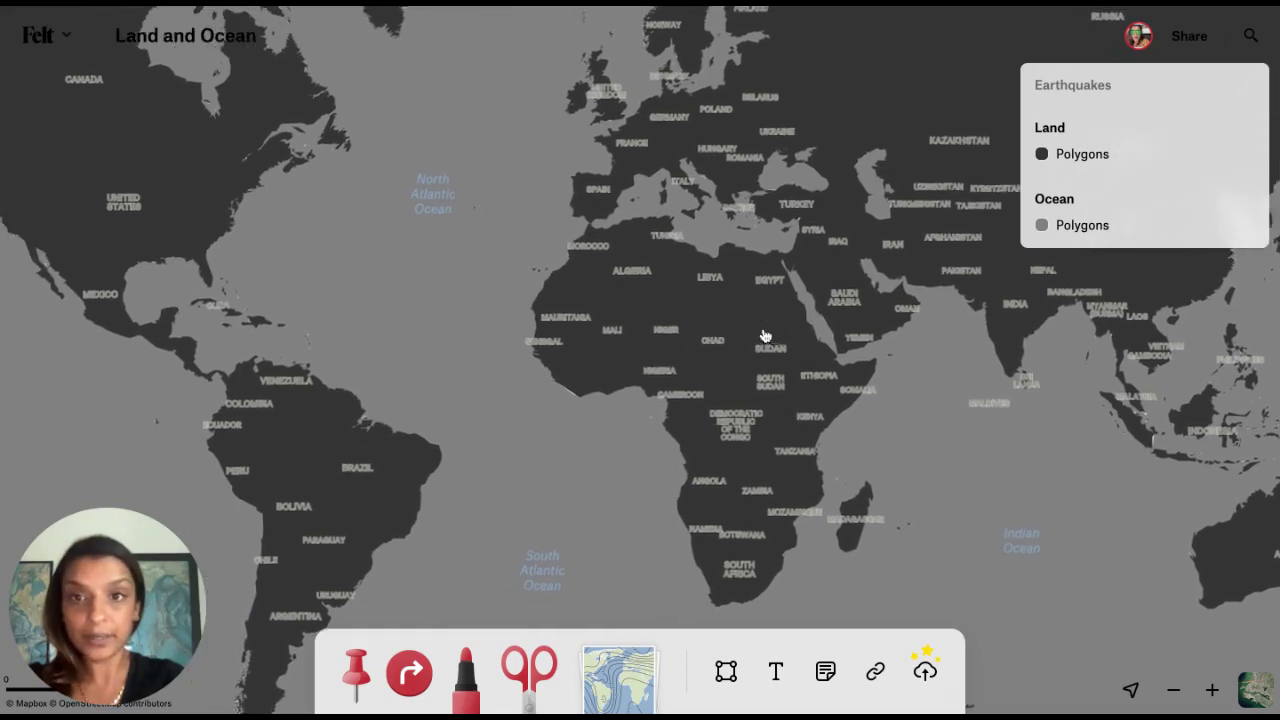
scroll(766, 336, left, 2)
Change the Land layer's polygon color to white and apply the styling
mouse_move(1090, 135)
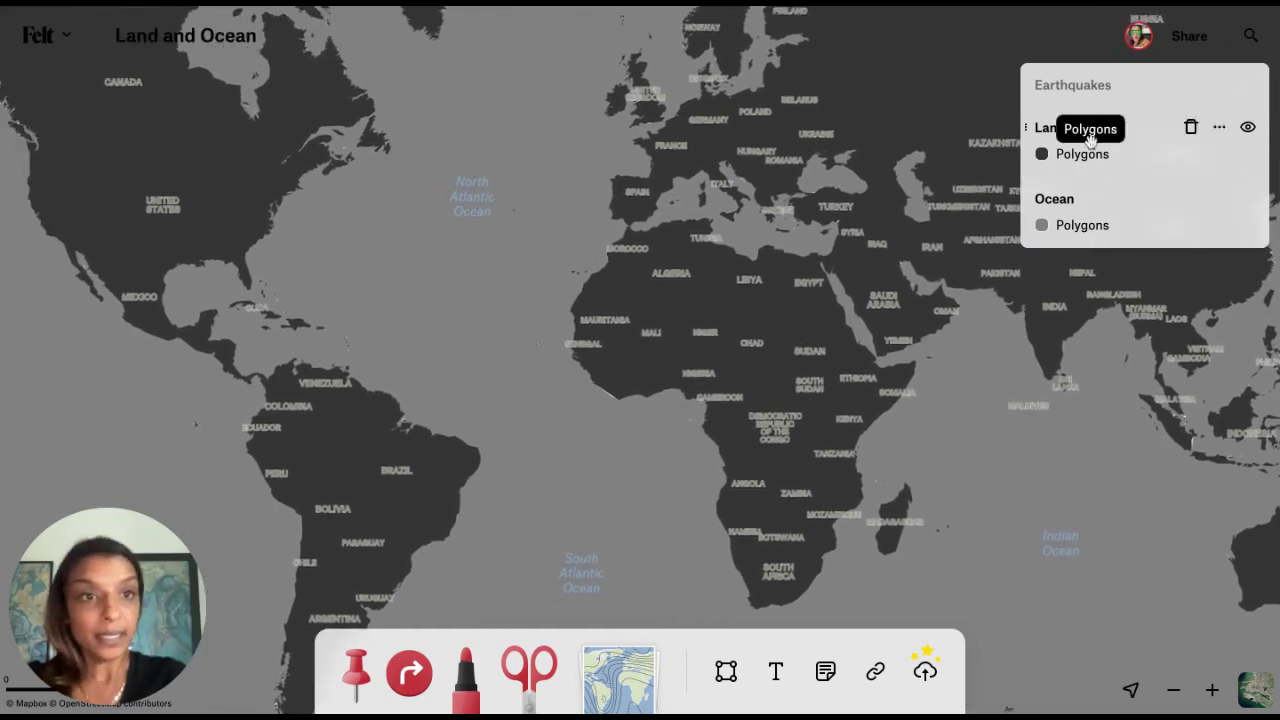
click(1216, 131)
click(1134, 266)
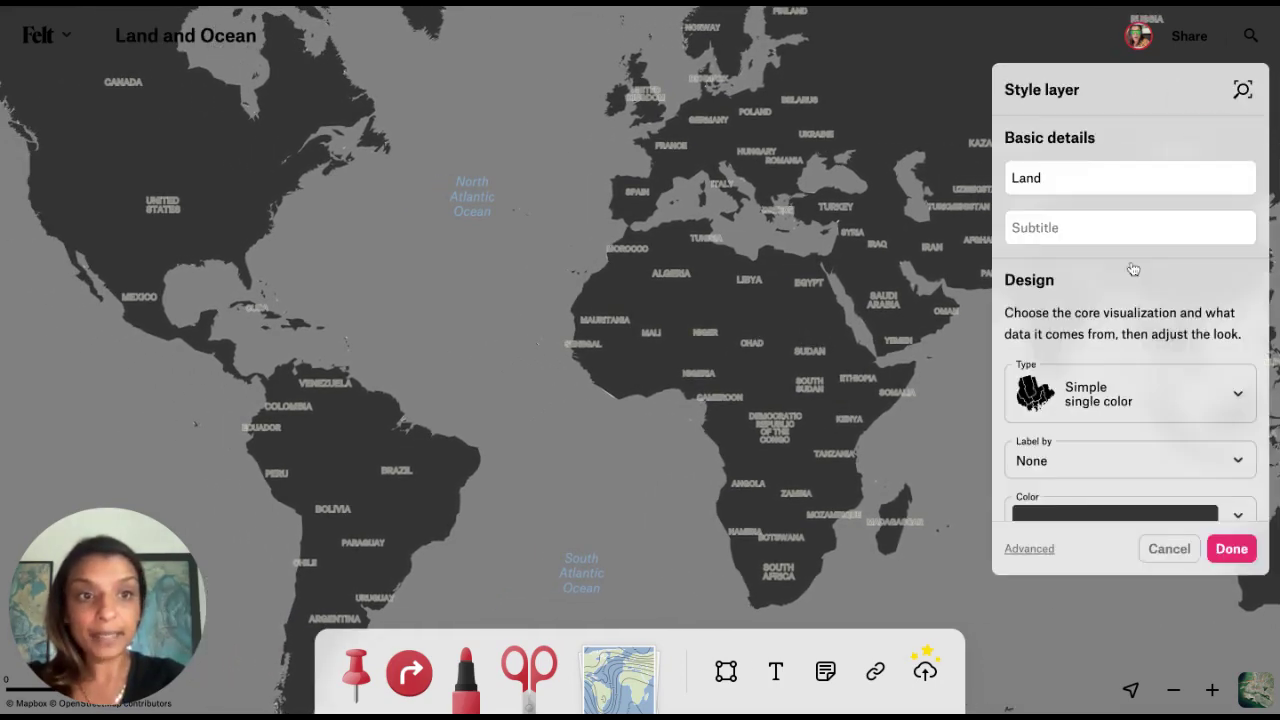
scroll(1105, 340, down, 3)
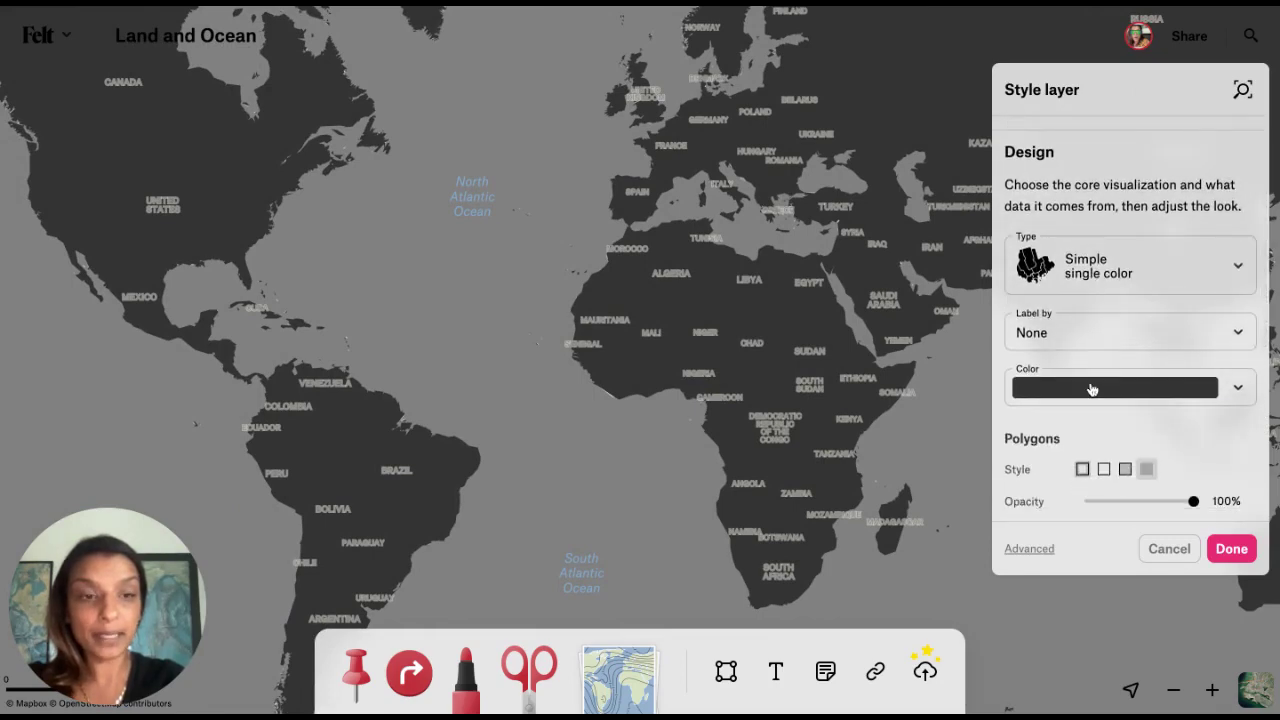
click(1092, 389)
click(1106, 482)
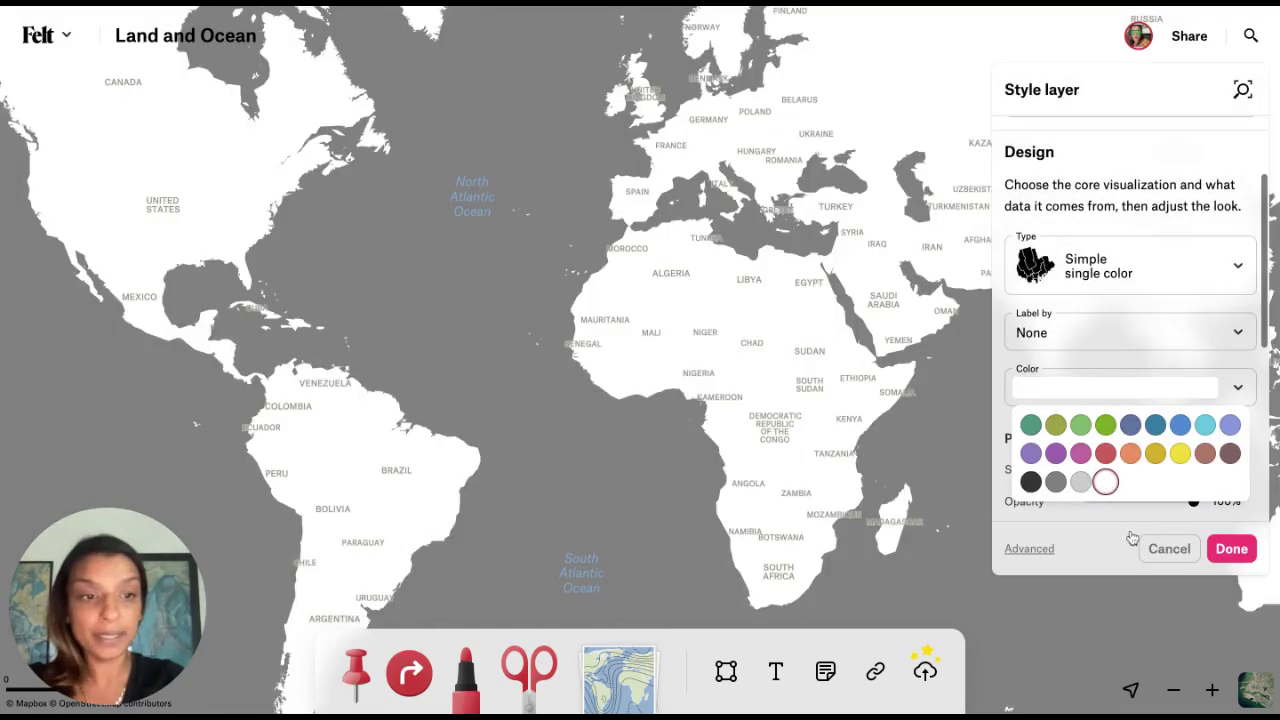
click(1108, 526)
click(1228, 548)
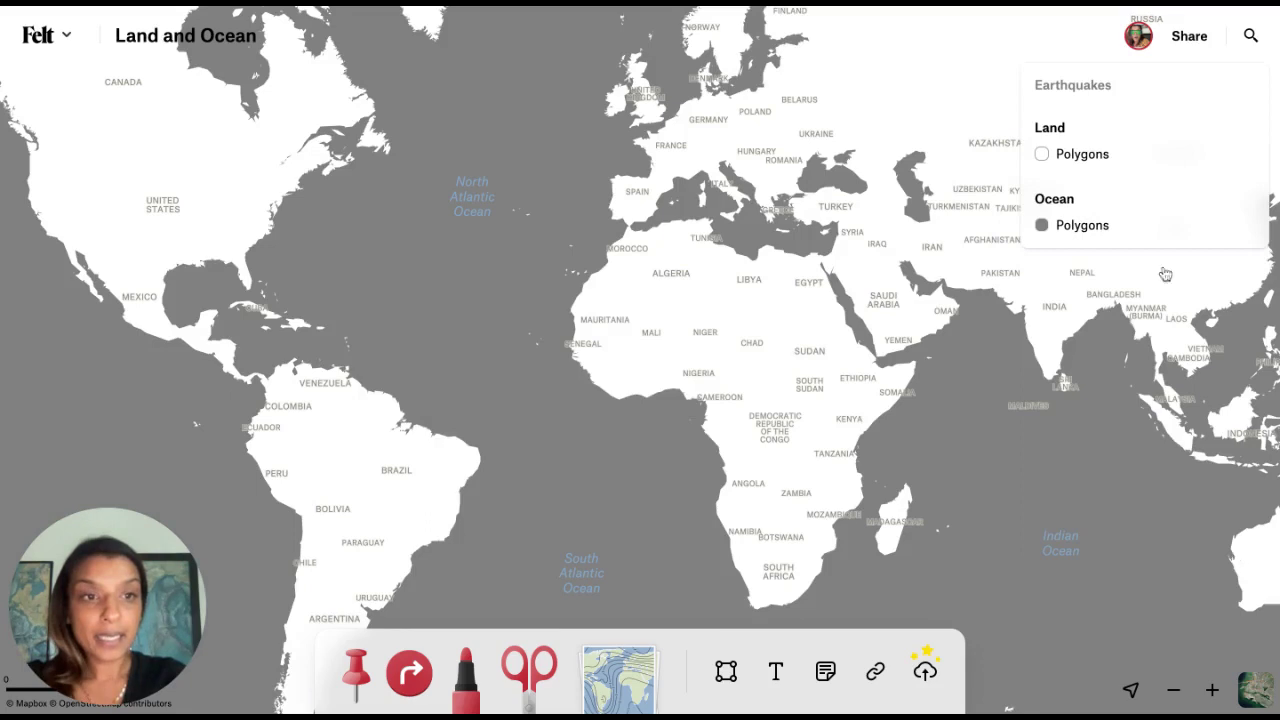
Change the Ocean layer's polygon color to light gray and apply the styling
click(1218, 204)
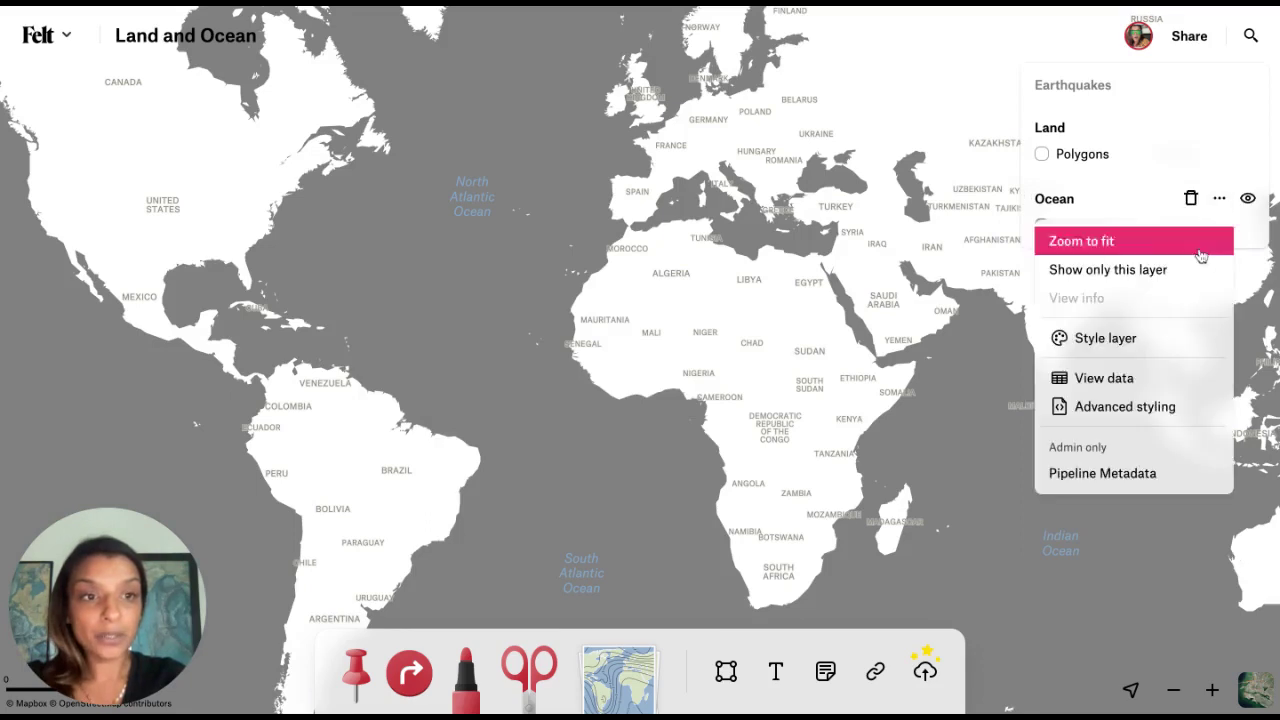
click(1123, 342)
scroll(1120, 340, down, 3)
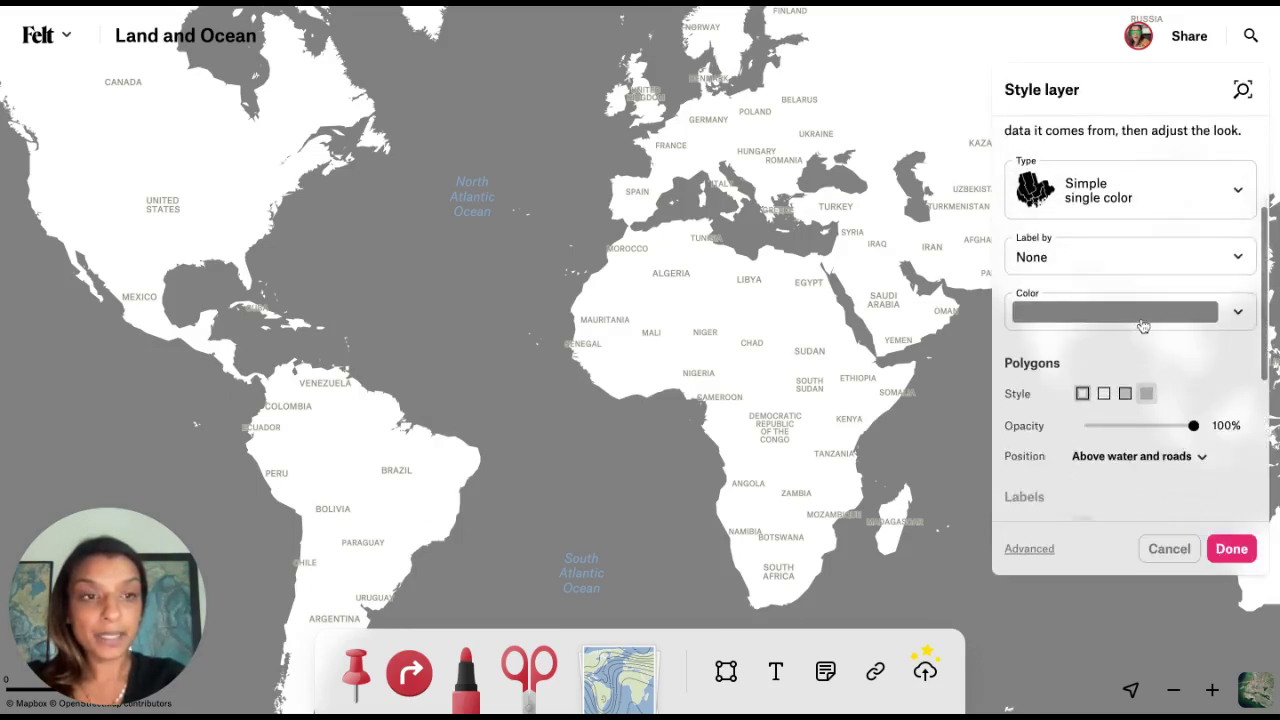
click(1143, 326)
click(1079, 410)
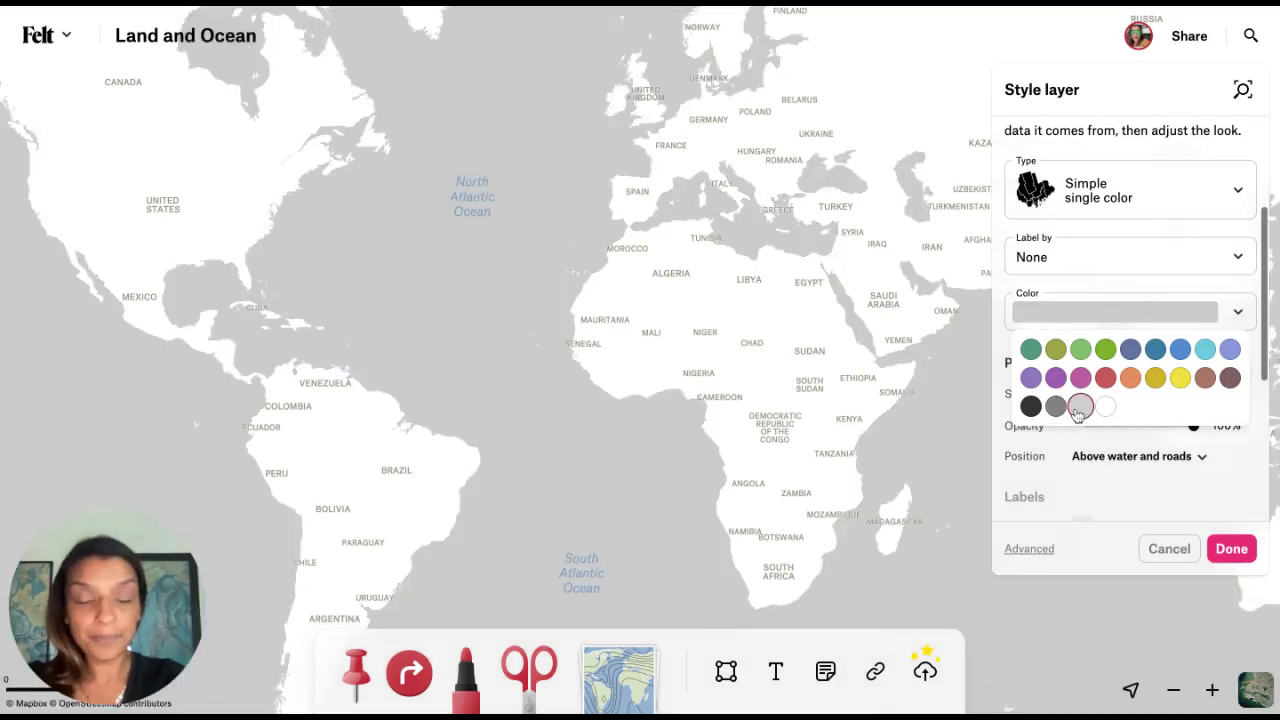
click(1231, 552)
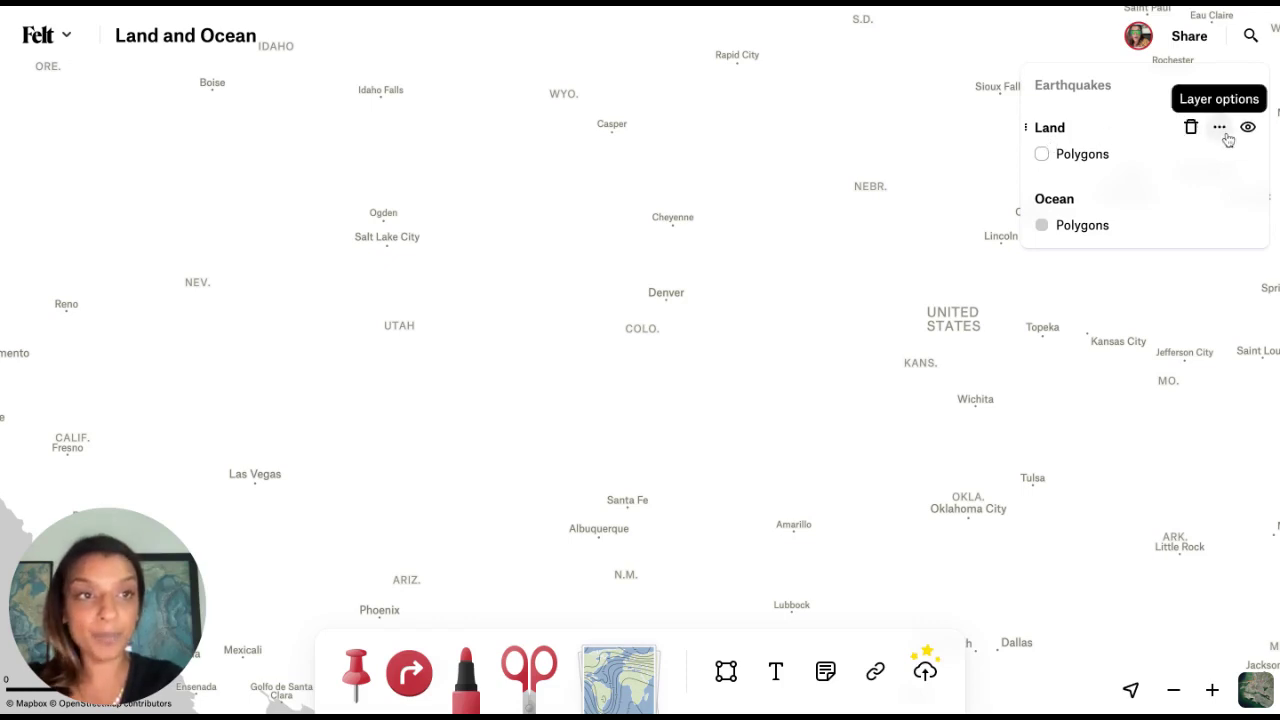
Set the Land layer's polygon position to Below water and roads and apply the styling
click(1221, 132)
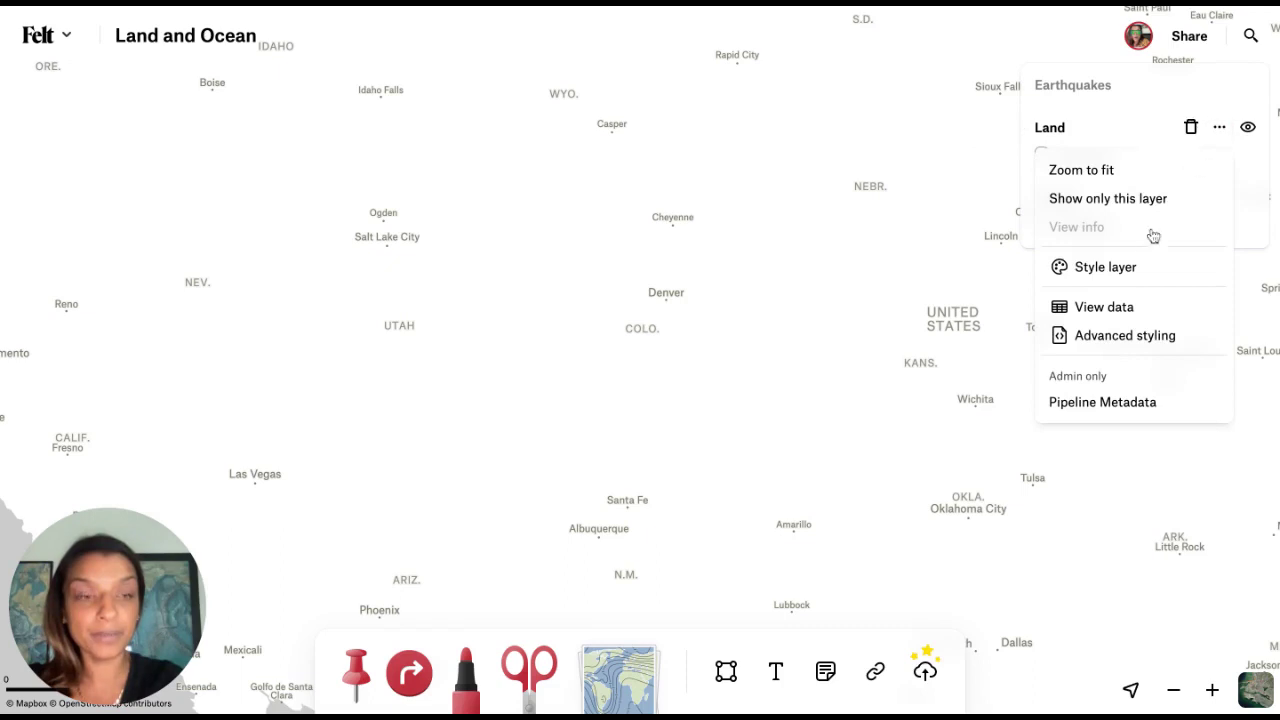
click(1135, 268)
scroll(1110, 357, down, 5)
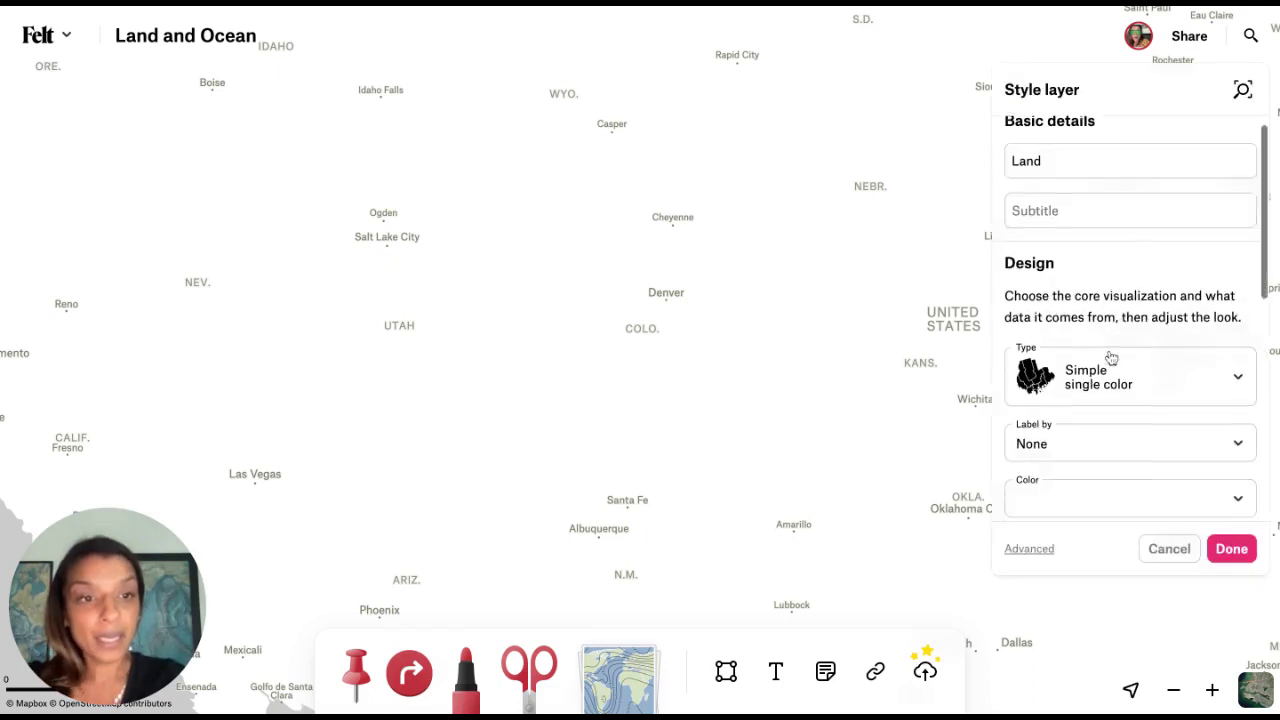
scroll(1110, 357, down, 1)
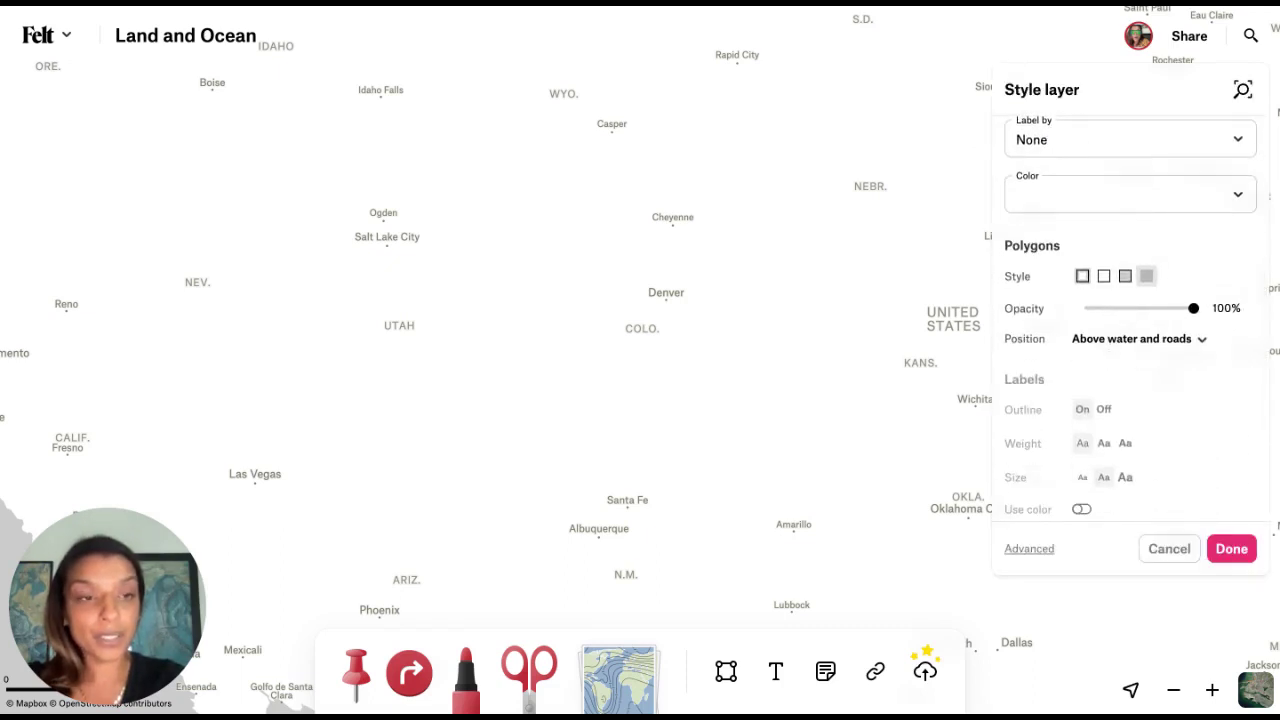
click(1205, 343)
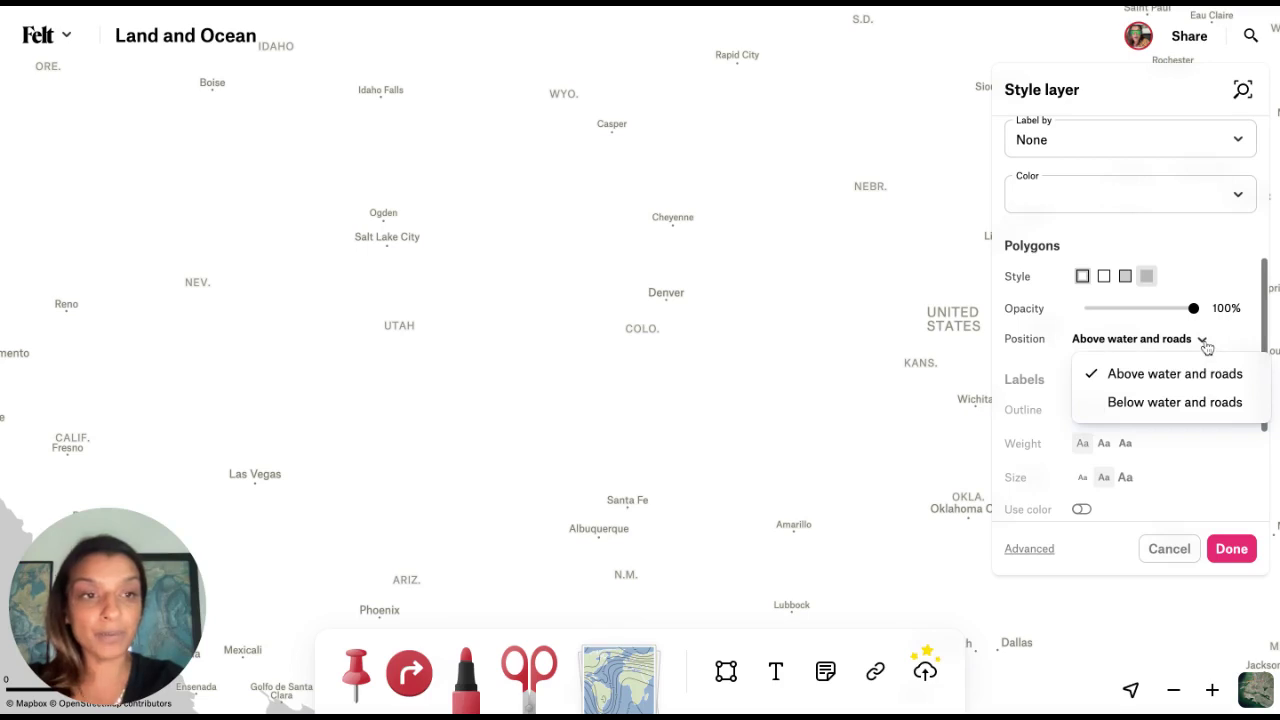
click(1206, 404)
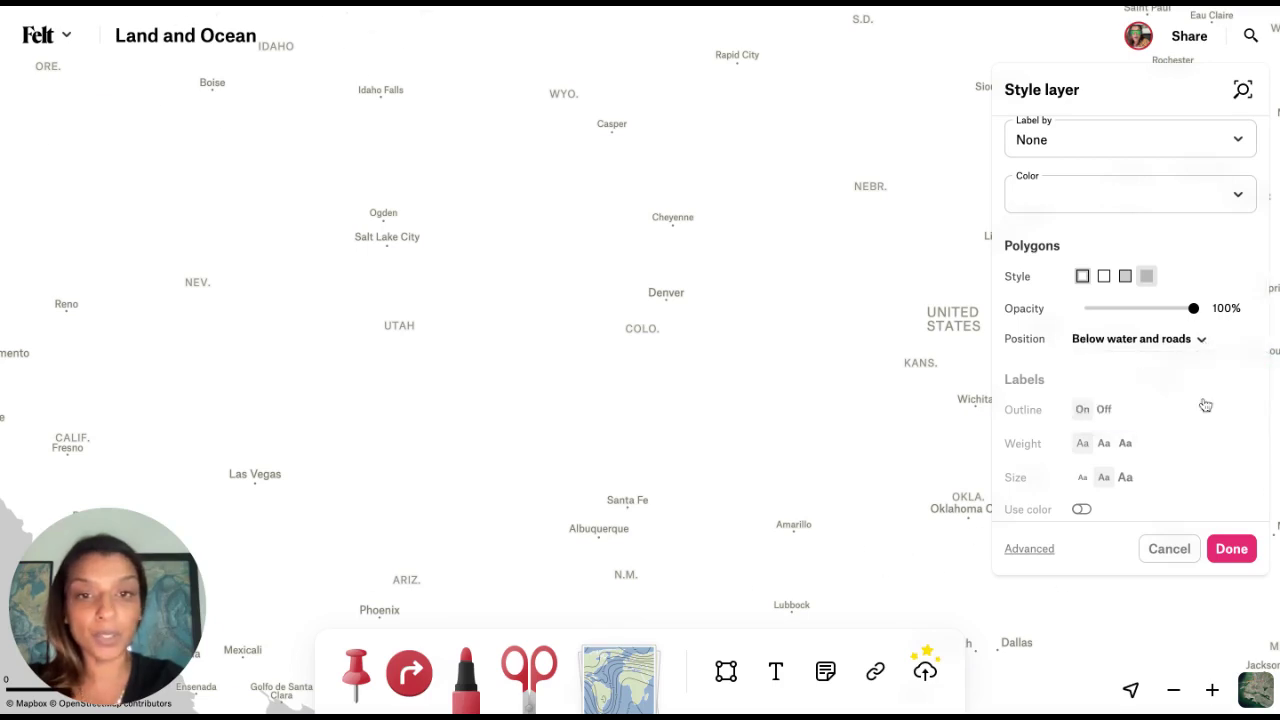
click(1234, 549)
Examine the lakes, roads and state borders over the Land layer around Utah and Colorado at several zoom levels
scroll(431, 320, up, 2)
scroll(431, 320, left, 2)
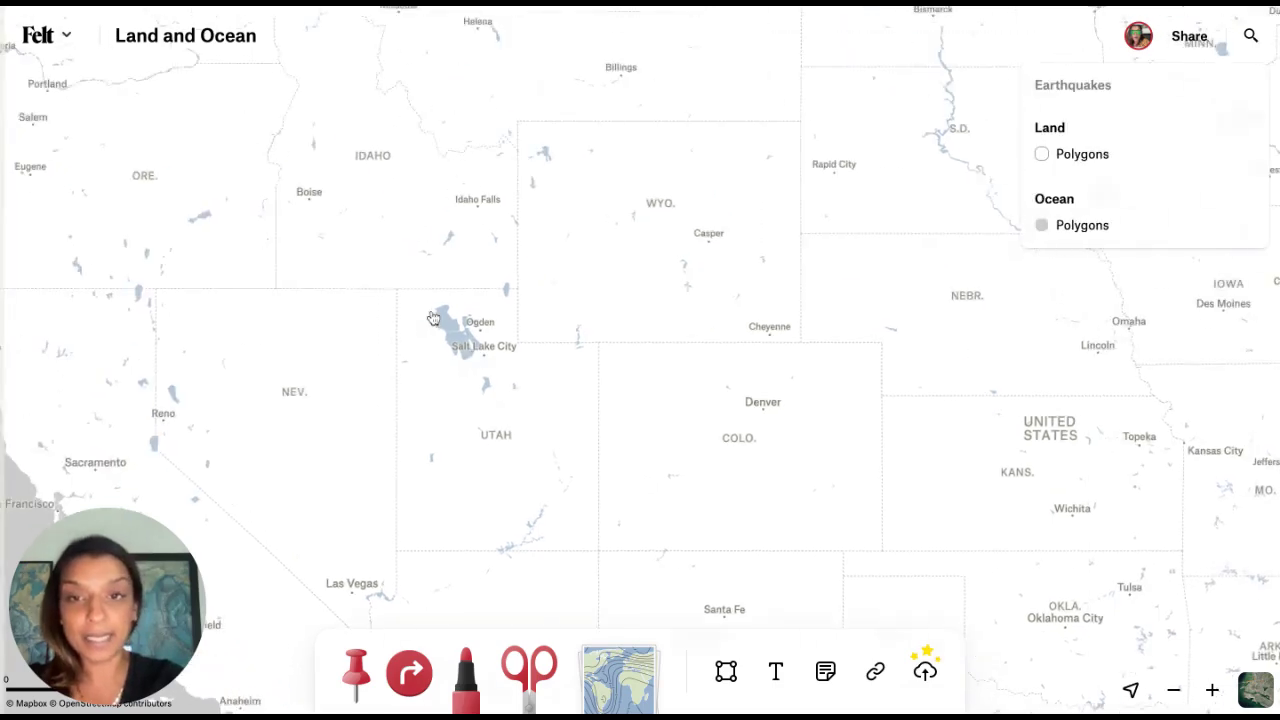
key(plus)
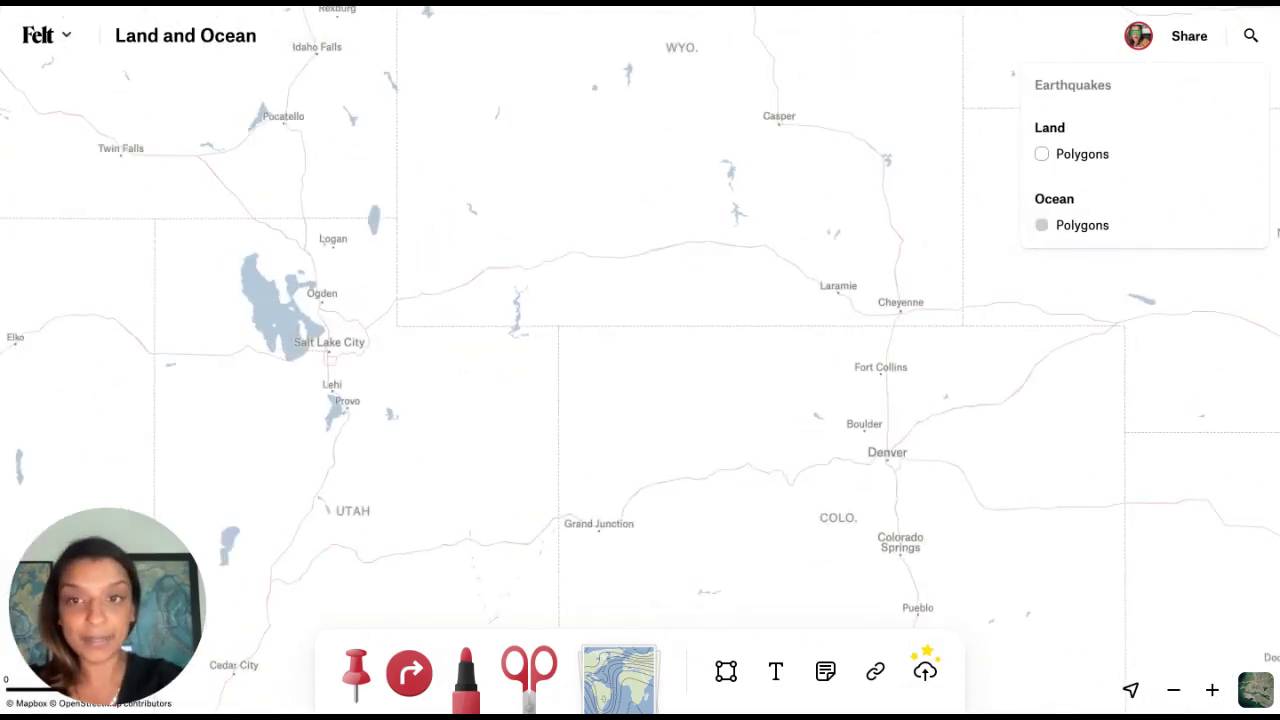
key(plus)
scroll(314, 320, left, 5)
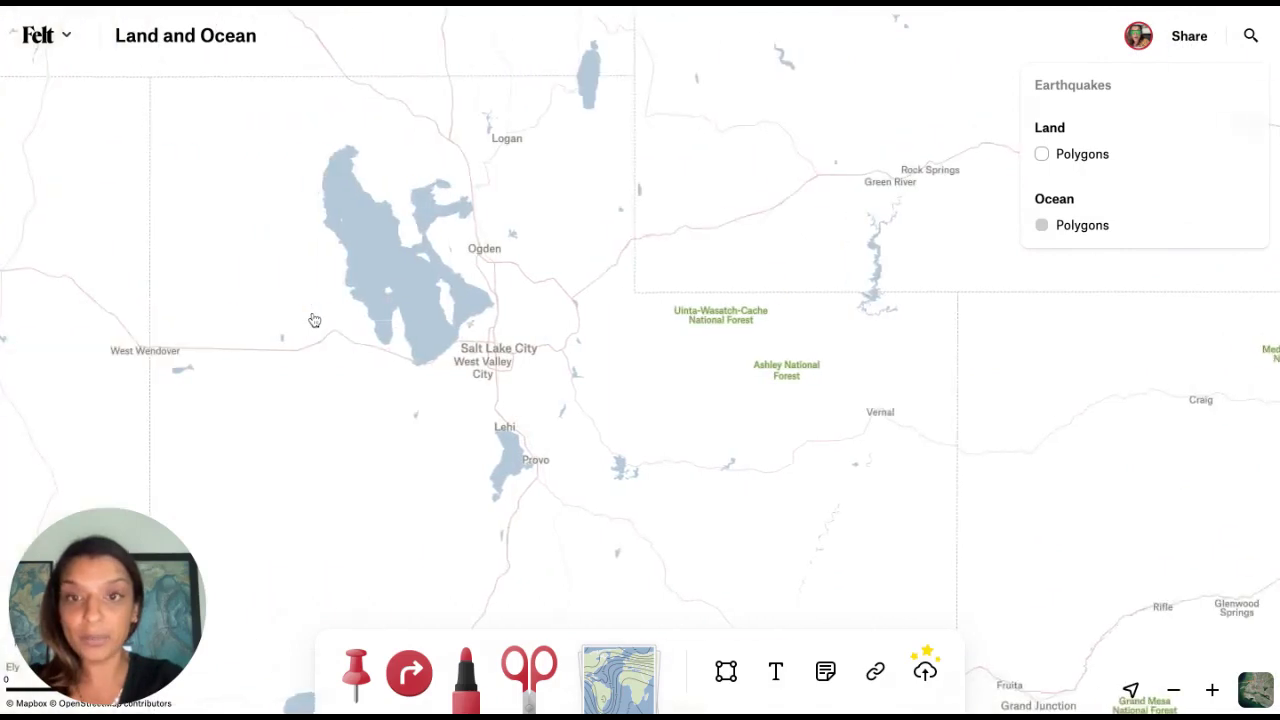
scroll(556, 364, down, 4)
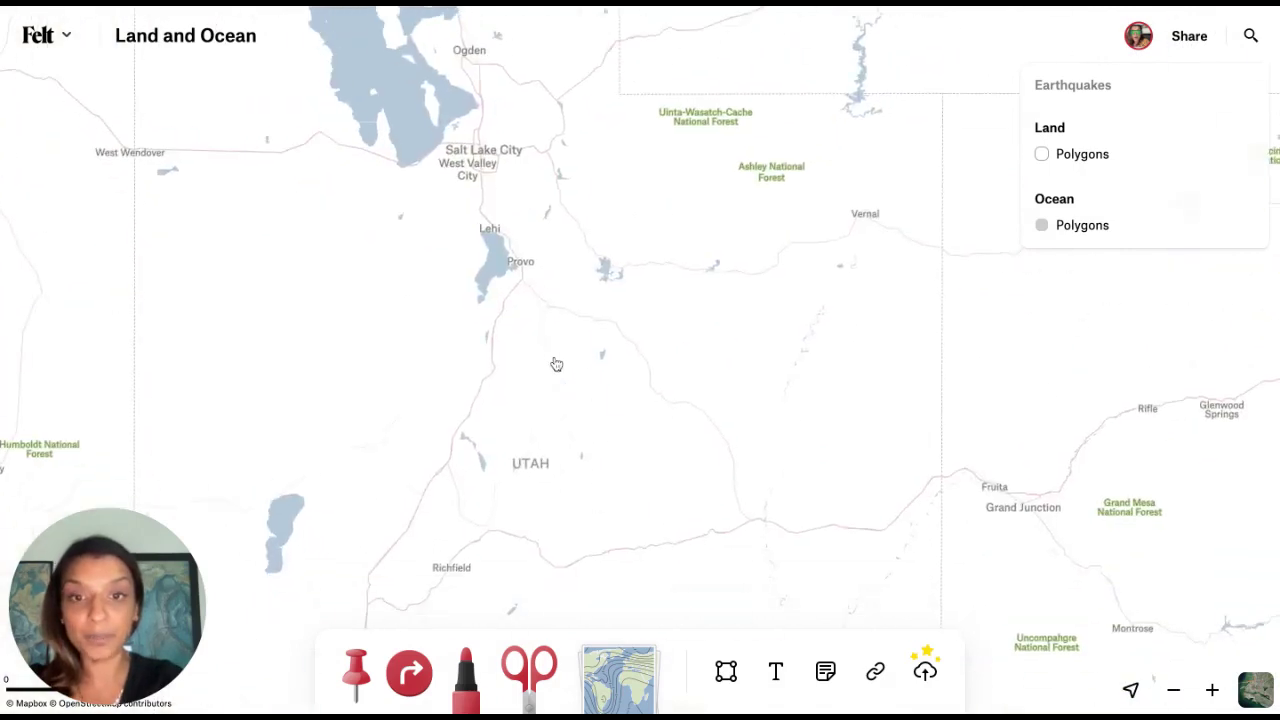
scroll(631, 251, right, 3)
scroll(631, 251, up, 1)
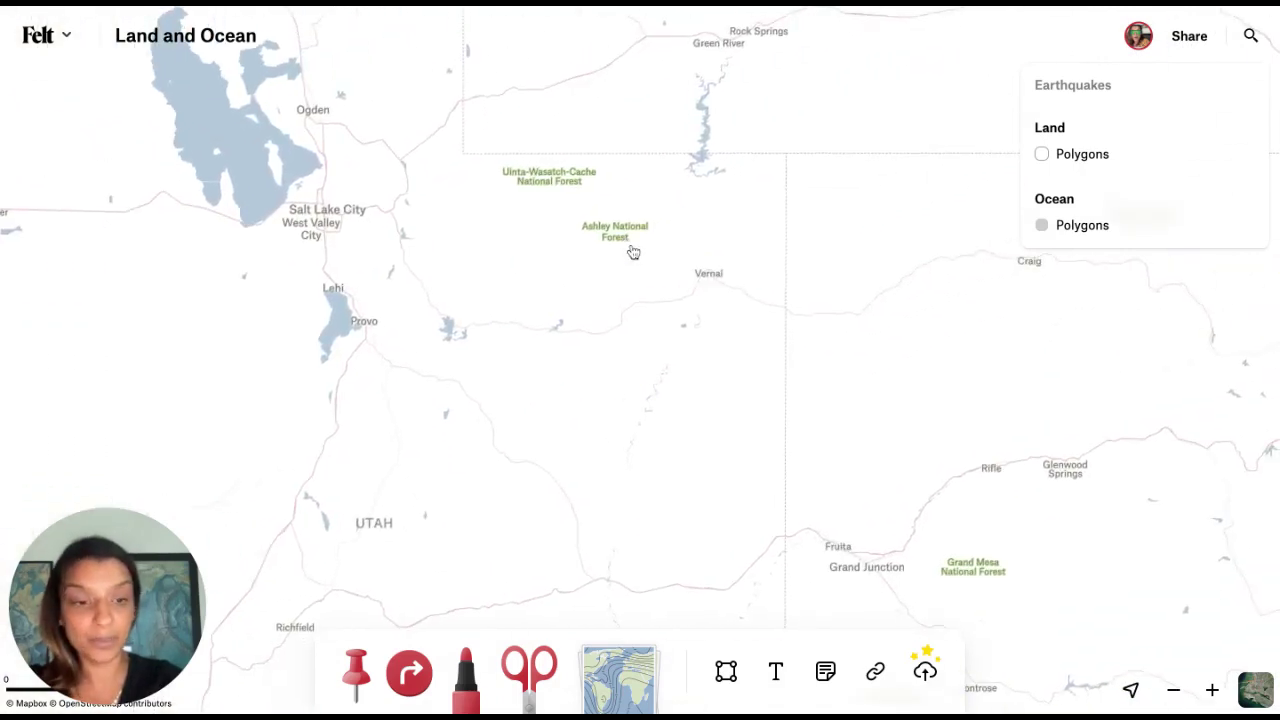
key(minus)
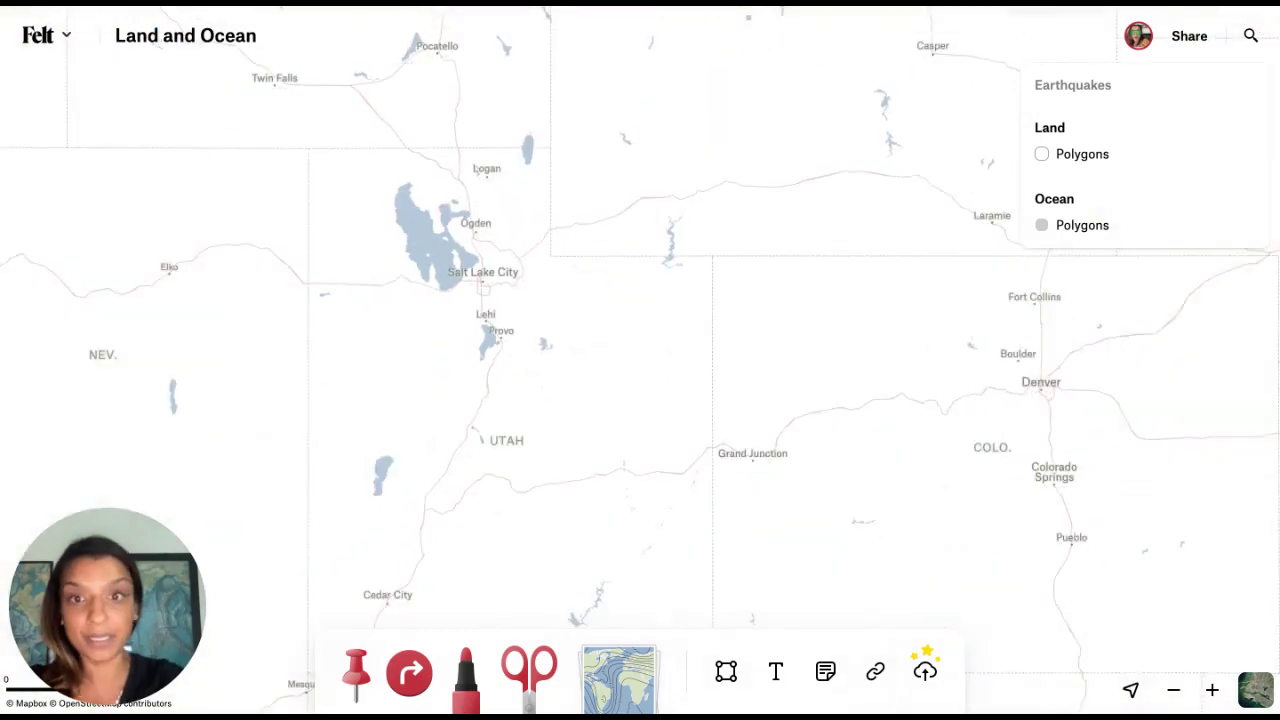
key(minus)
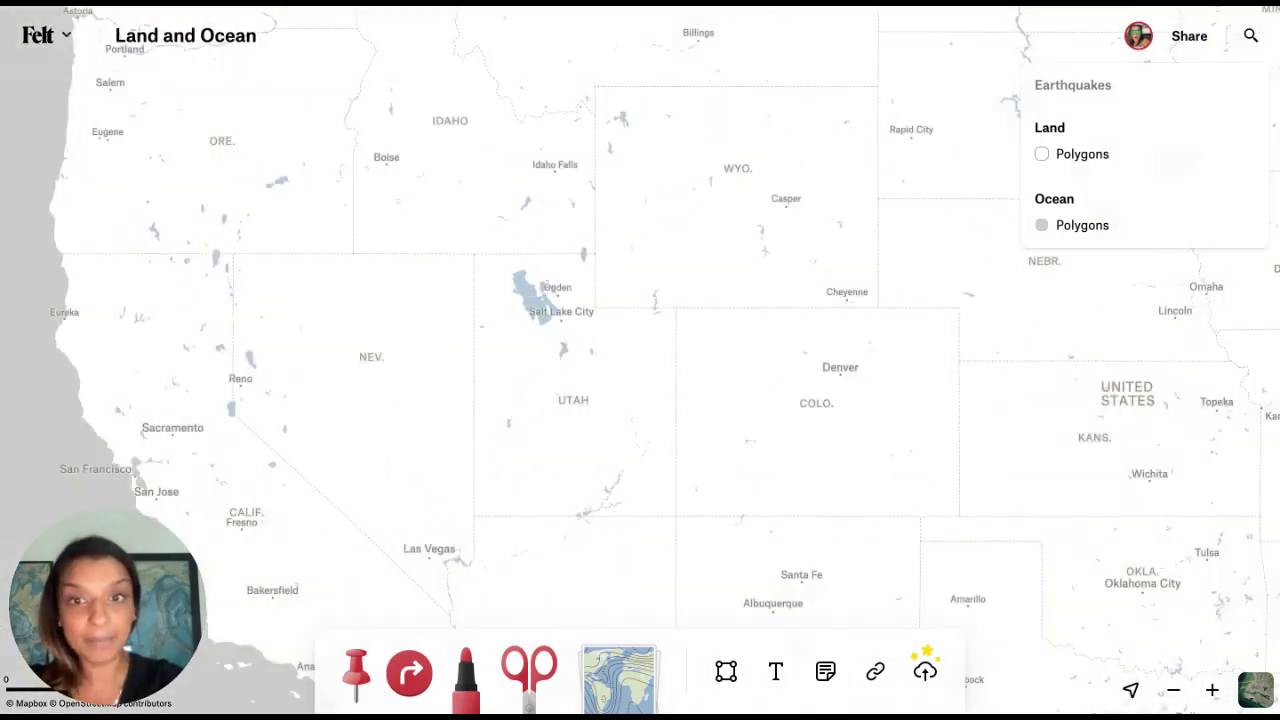
key(plus)
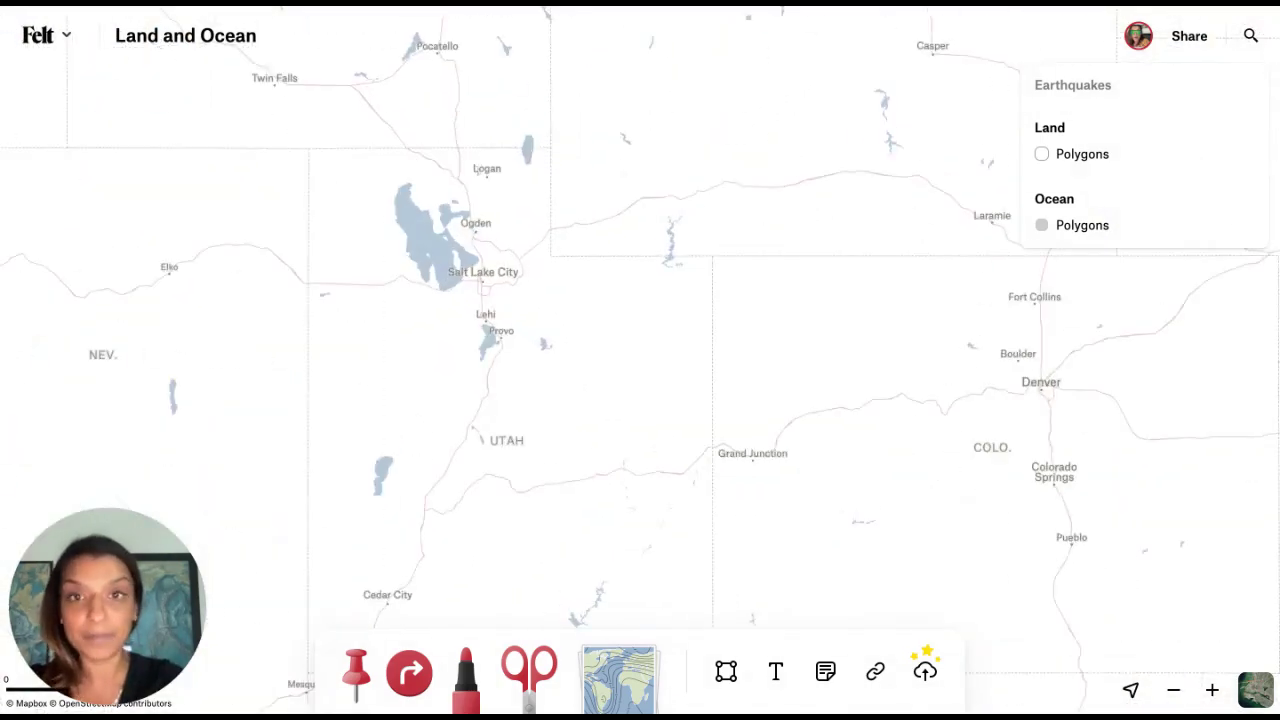